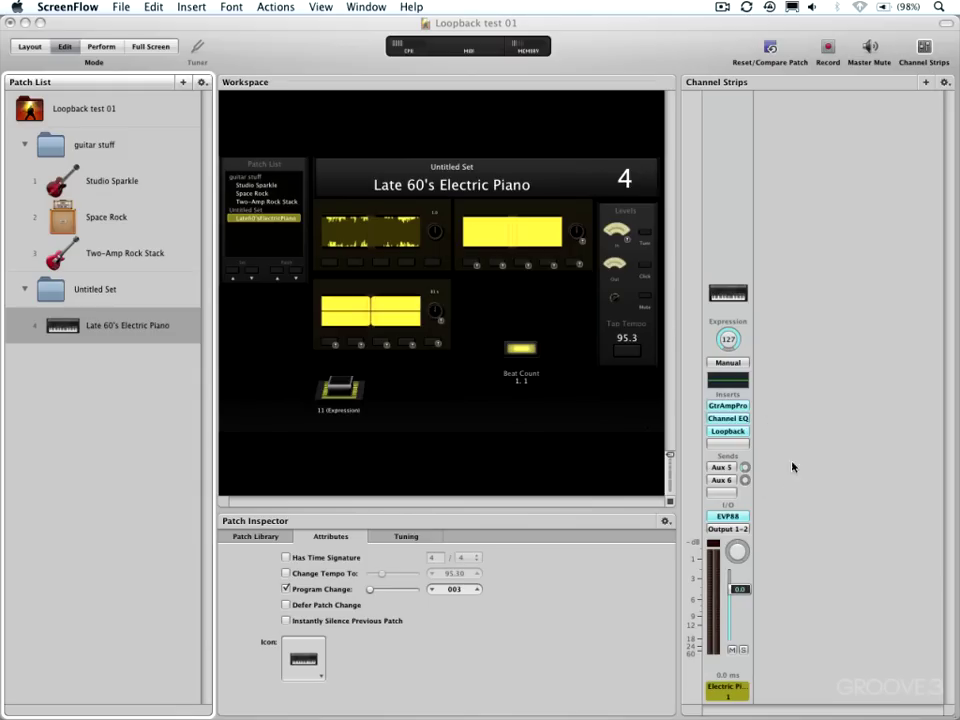
- Insert a stereo Loopback plug-in (Delay > Loopback > Stereo) on the Late 60's Electric Piano strip
{"action": "left_click", "coordinate": [734, 447]}
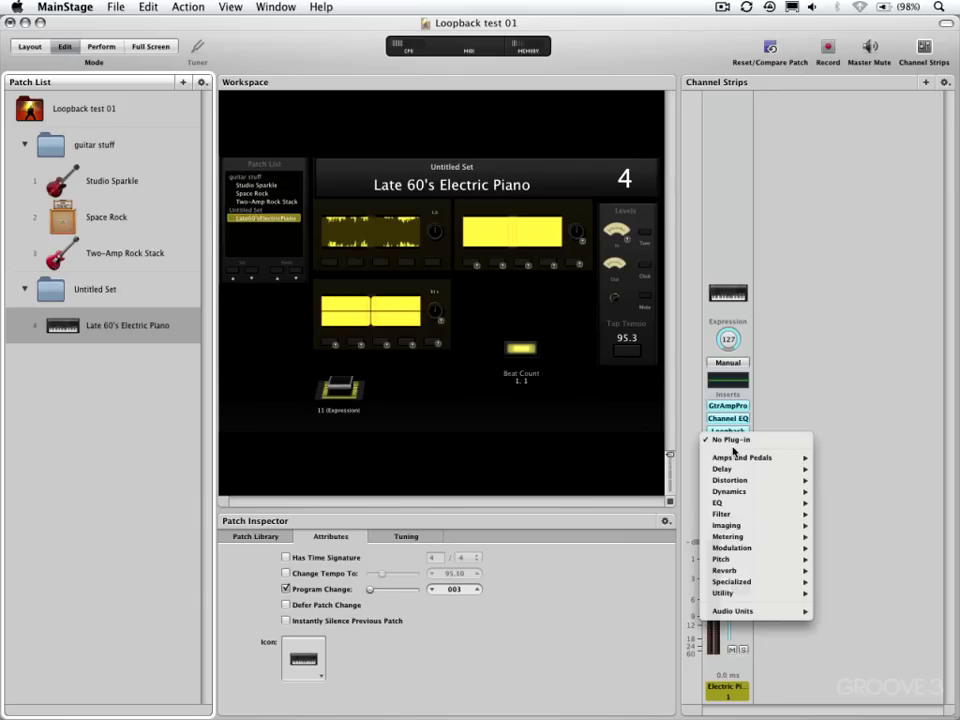
{"action": "mouse_move", "coordinate": [750, 469]}
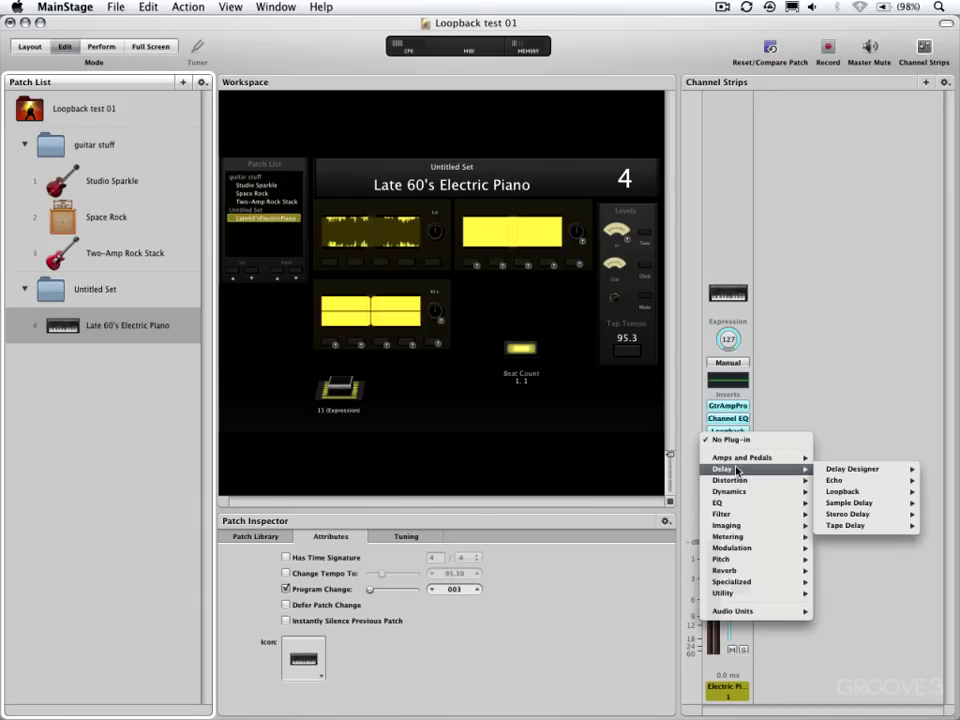
{"action": "mouse_move", "coordinate": [823, 481]}
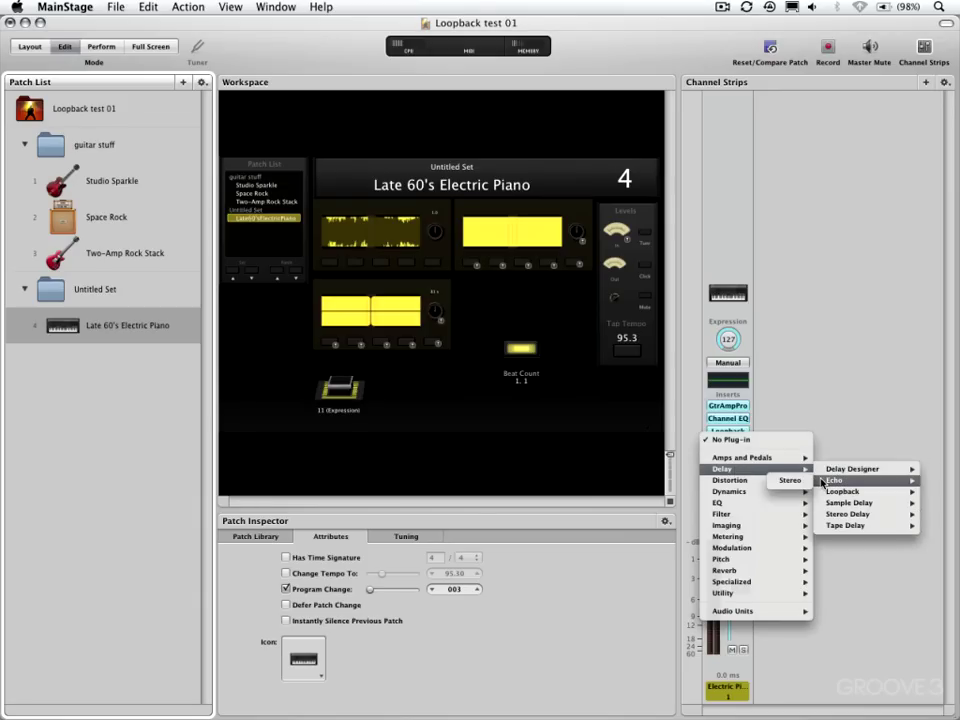
{"action": "left_click", "coordinate": [790, 492]}
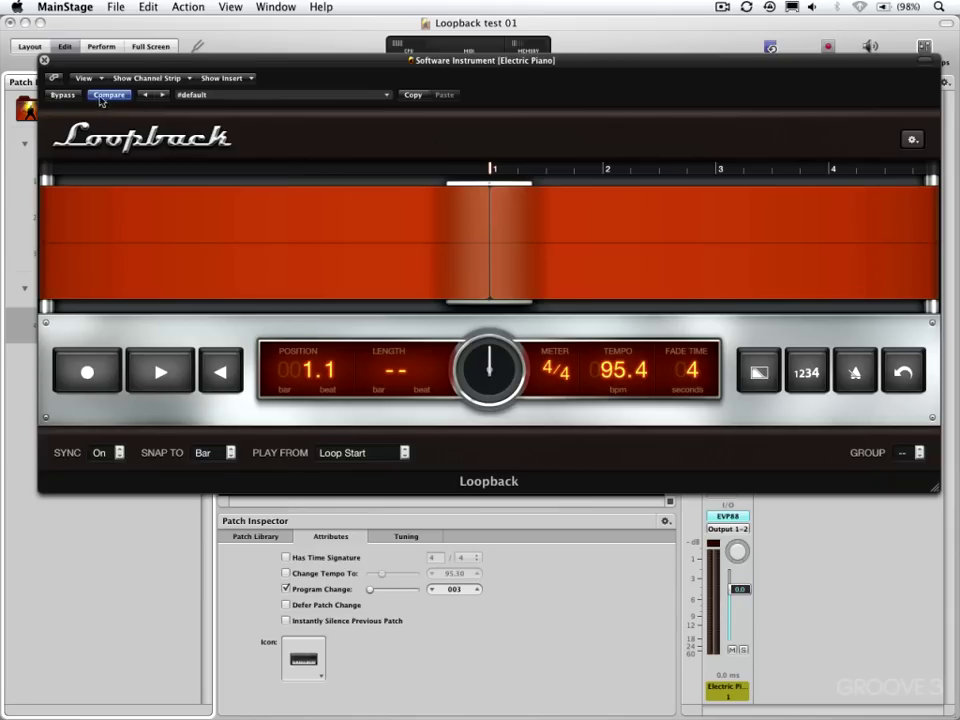
{"action": "left_click", "coordinate": [44, 60]}
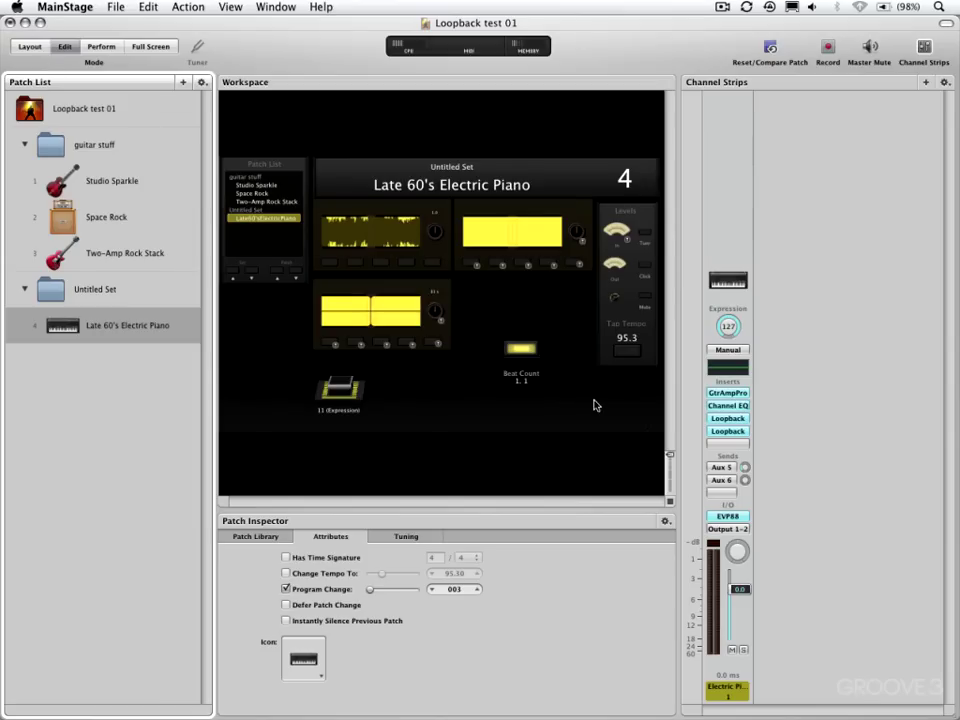
- Delete the duplicate Loopback insert and select the Two-Amp Rock Stack patch
{"action": "left_click", "coordinate": [710, 437]}
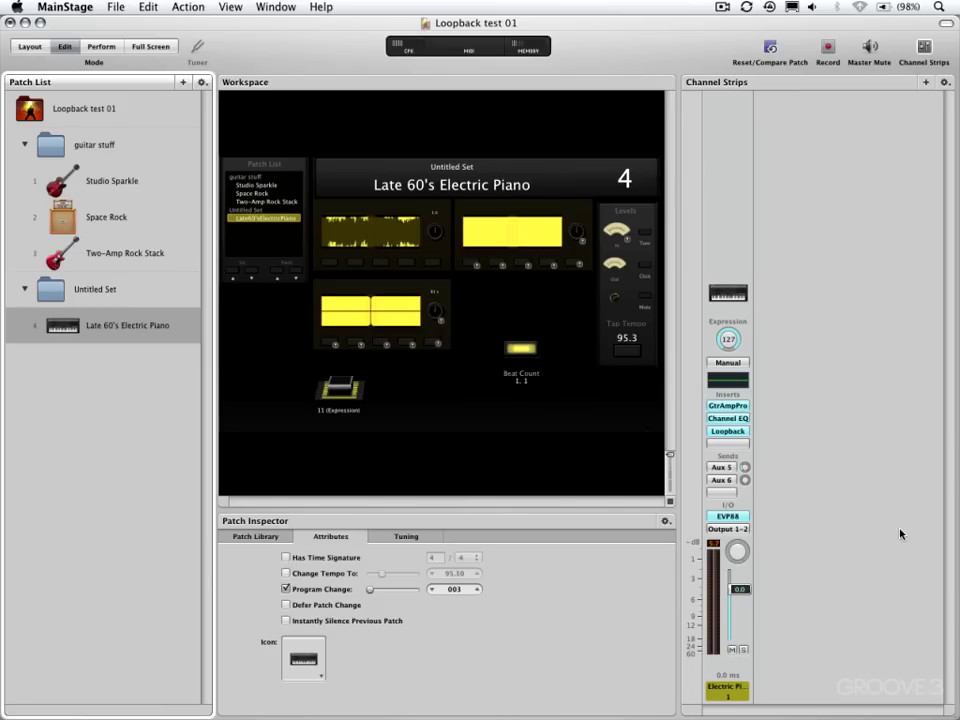
{"action": "left_click", "coordinate": [161, 254]}
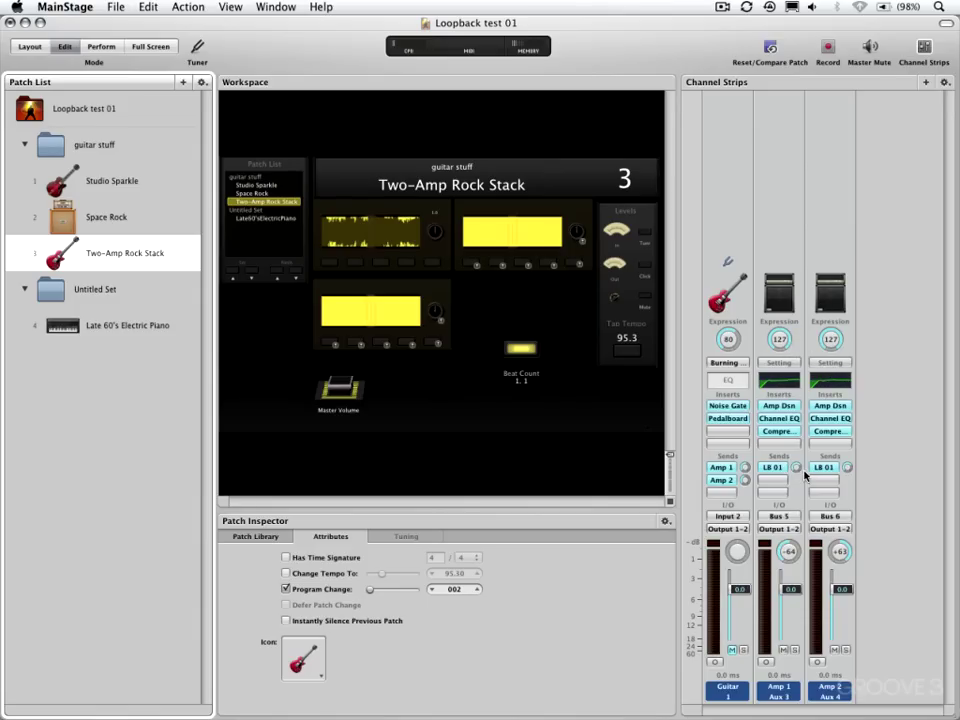
- Turn on Show Signal Flow Channel Strips and inspect Amp 1's LB 01 send, leaving it unchanged
{"action": "left_click", "coordinate": [944, 84]}
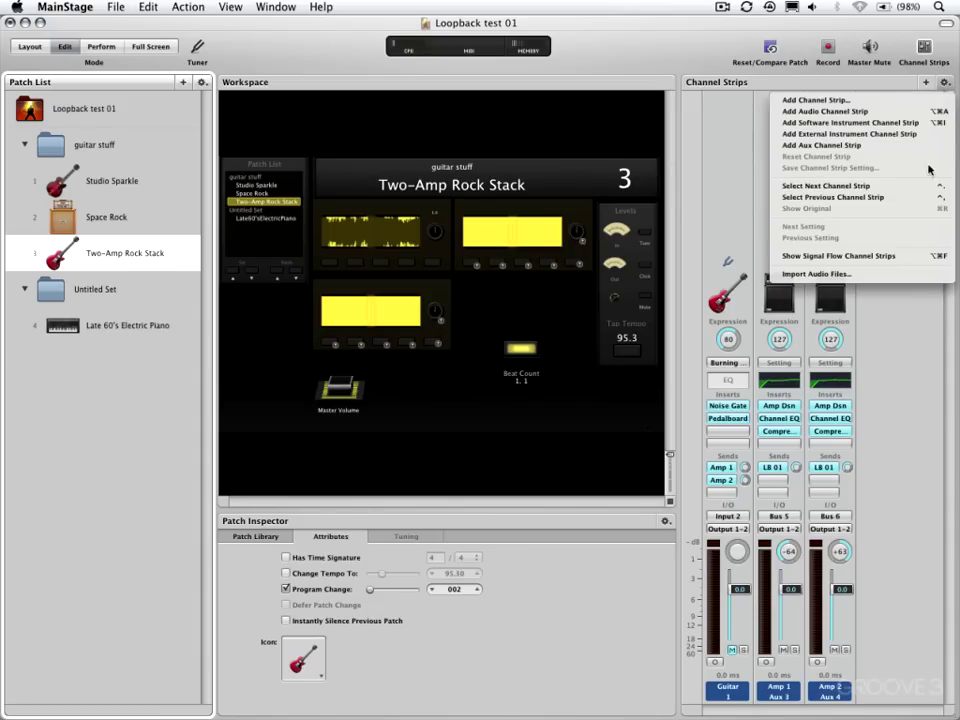
{"action": "left_click", "coordinate": [911, 256]}
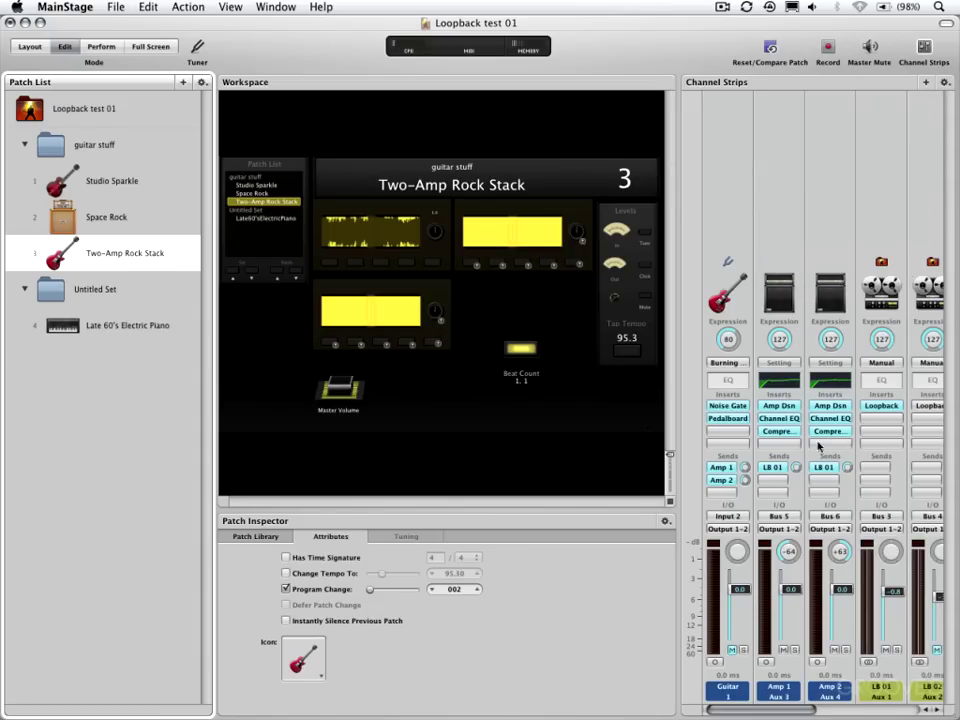
{"action": "left_click", "coordinate": [777, 469]}
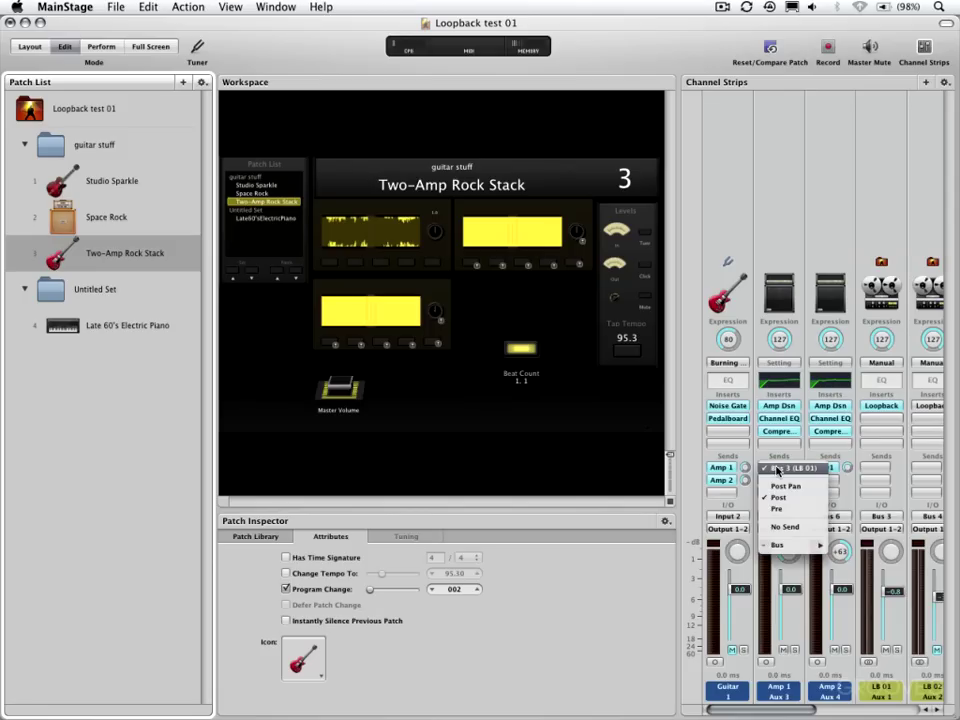
{"action": "left_click", "coordinate": [777, 469]}
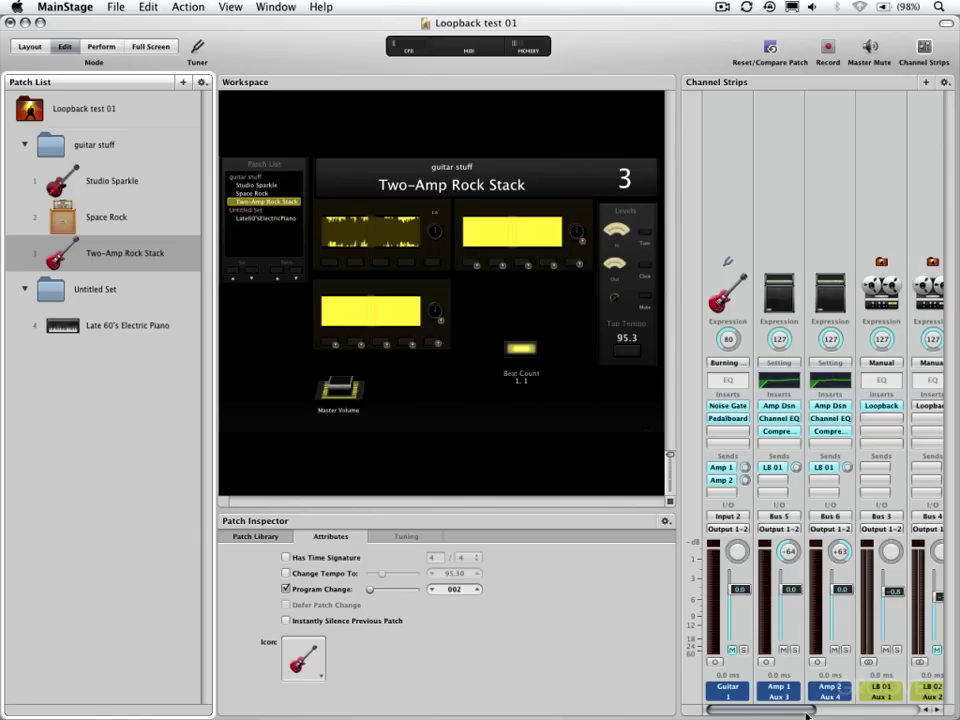
{"action": "left_click_drag", "start_coordinate": [806, 713], "coordinate": [911, 713]}
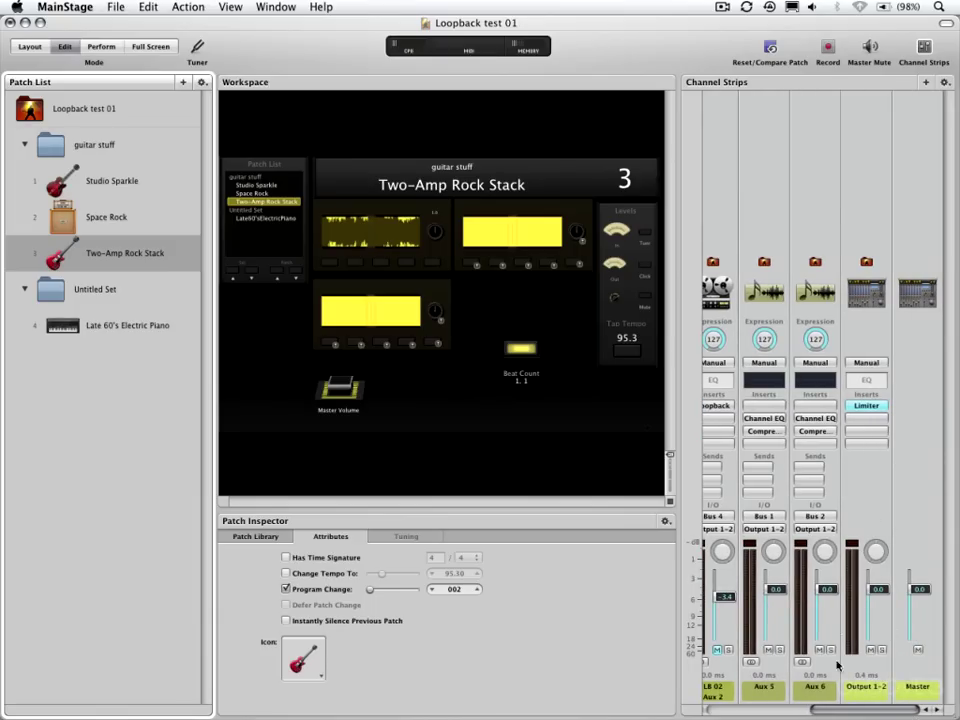
{"action": "scroll", "coordinate": [845, 713], "scroll_direction": "left", "scroll_amount": 8}
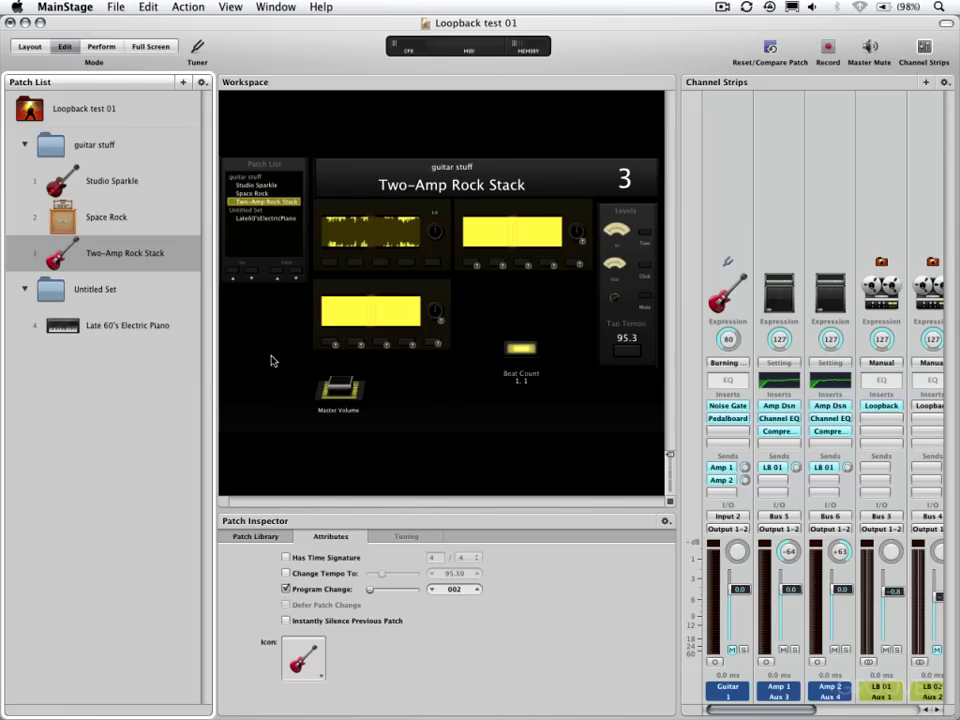
- Open the Late 60's Electric Piano's Loopback window with its header shown and linked to the strip
{"action": "left_click", "coordinate": [160, 326]}
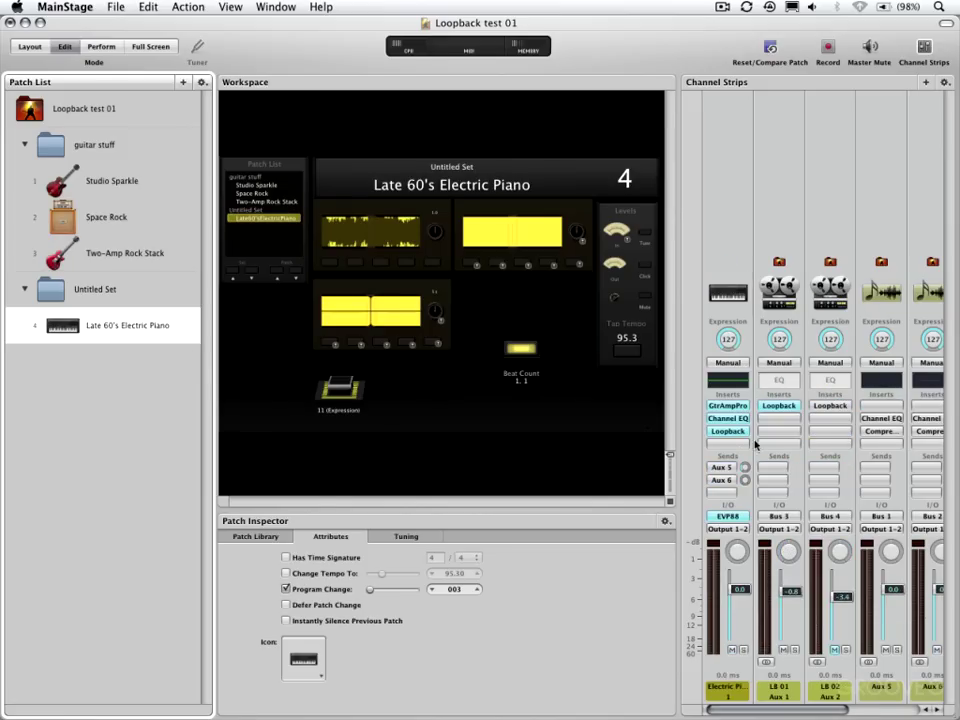
{"action": "left_click", "coordinate": [727, 431]}
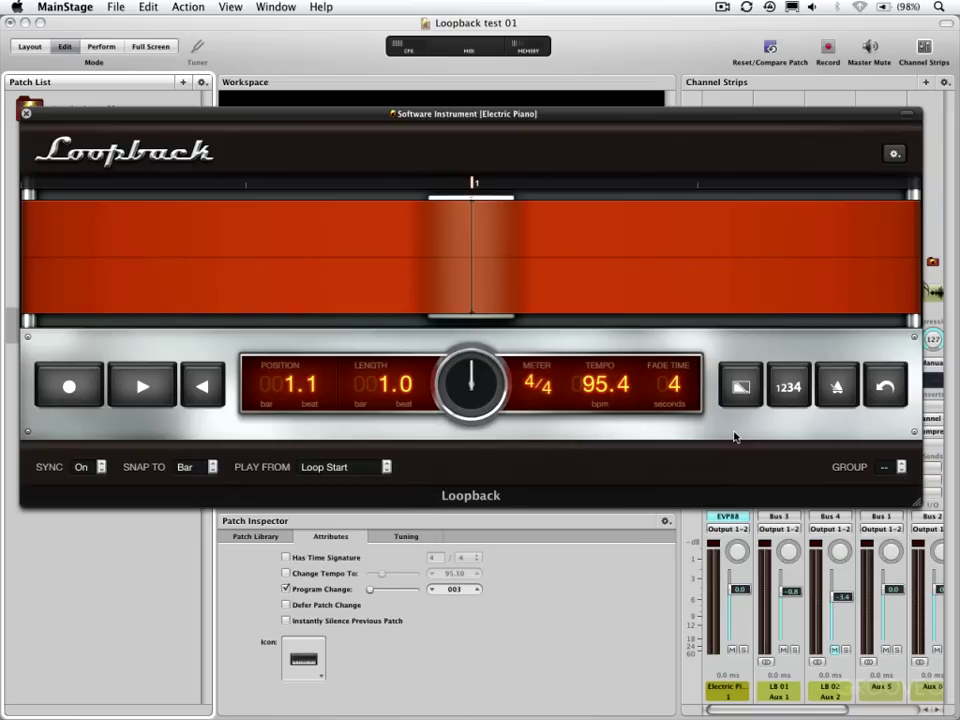
{"action": "left_click", "coordinate": [907, 121]}
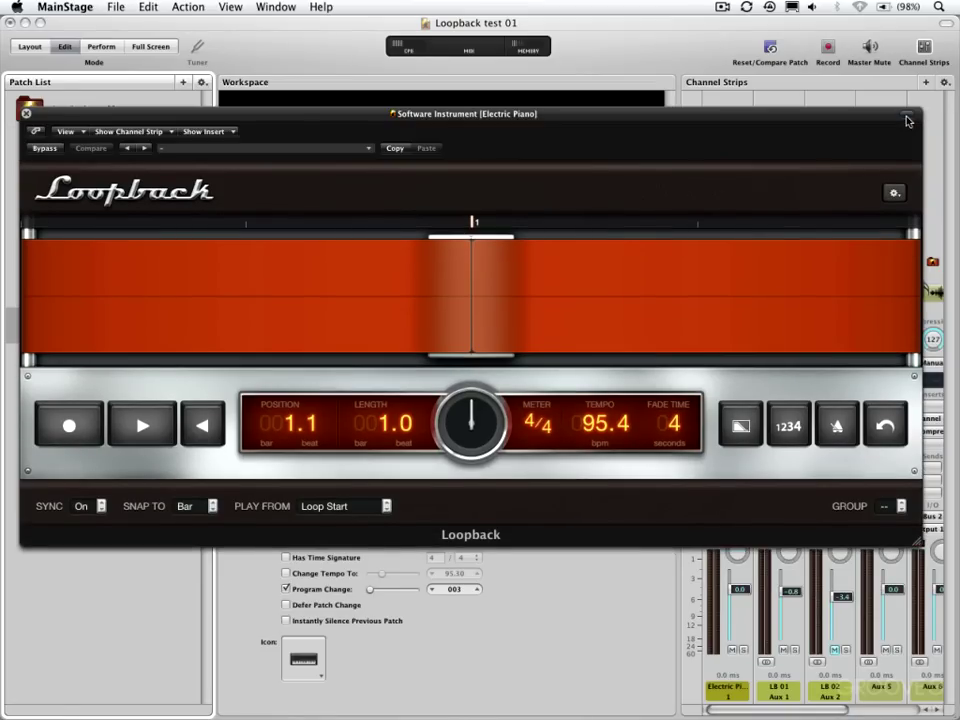
{"action": "left_click", "coordinate": [907, 121]}
{"action": "left_click", "coordinate": [907, 121]}
{"action": "left_click", "coordinate": [35, 132]}
{"action": "left_click", "coordinate": [72, 133]}
{"action": "left_click", "coordinate": [79, 145]}
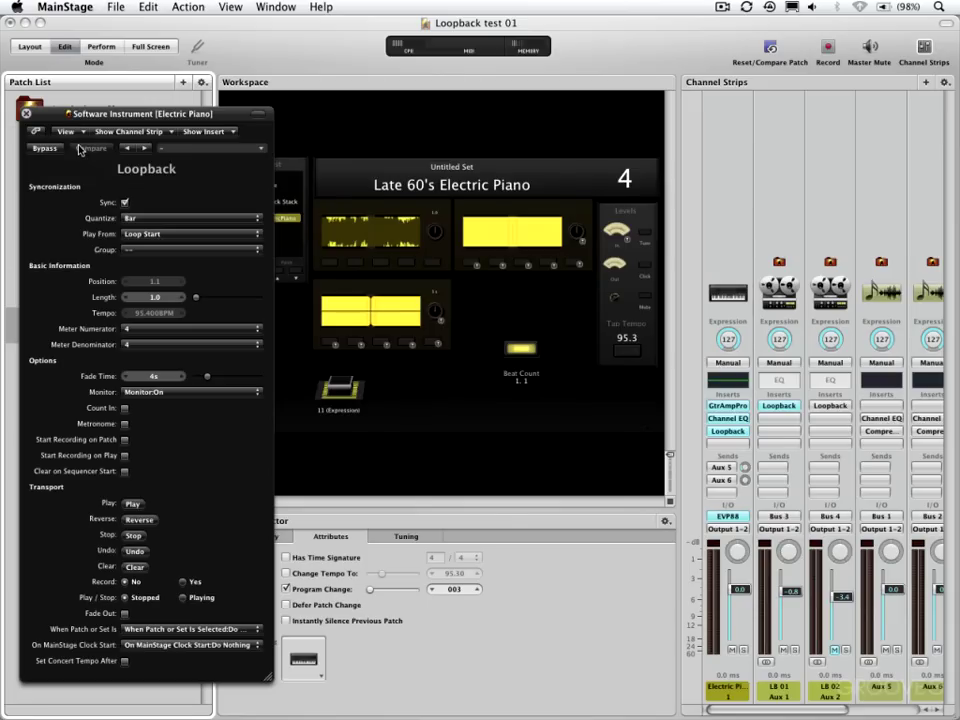
{"action": "left_click", "coordinate": [72, 133]}
{"action": "left_click", "coordinate": [77, 155]}
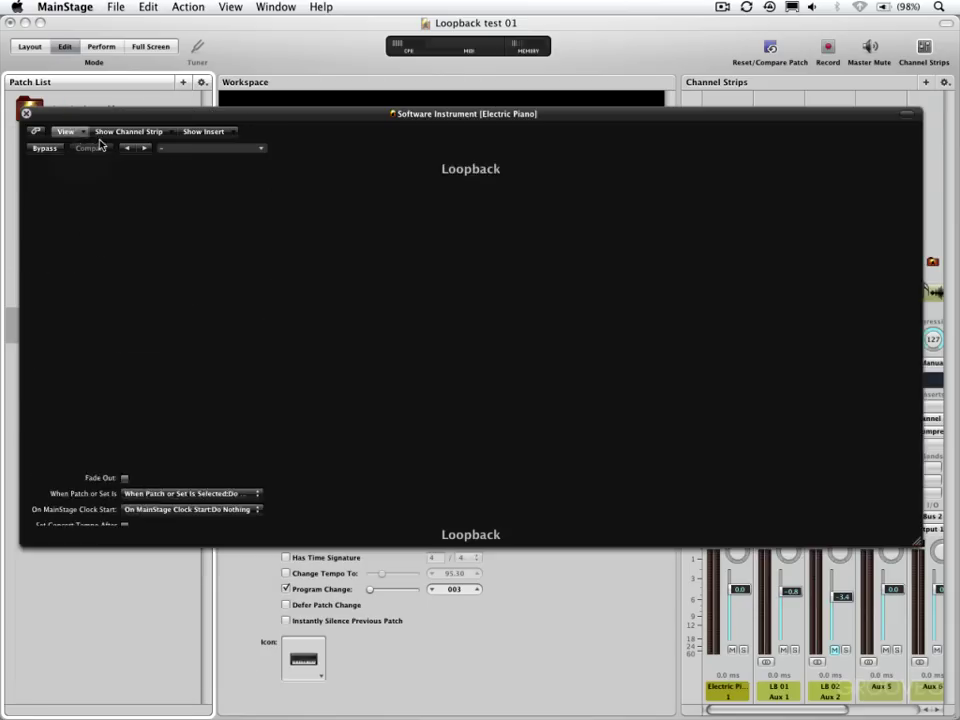
{"action": "left_click", "coordinate": [113, 134]}
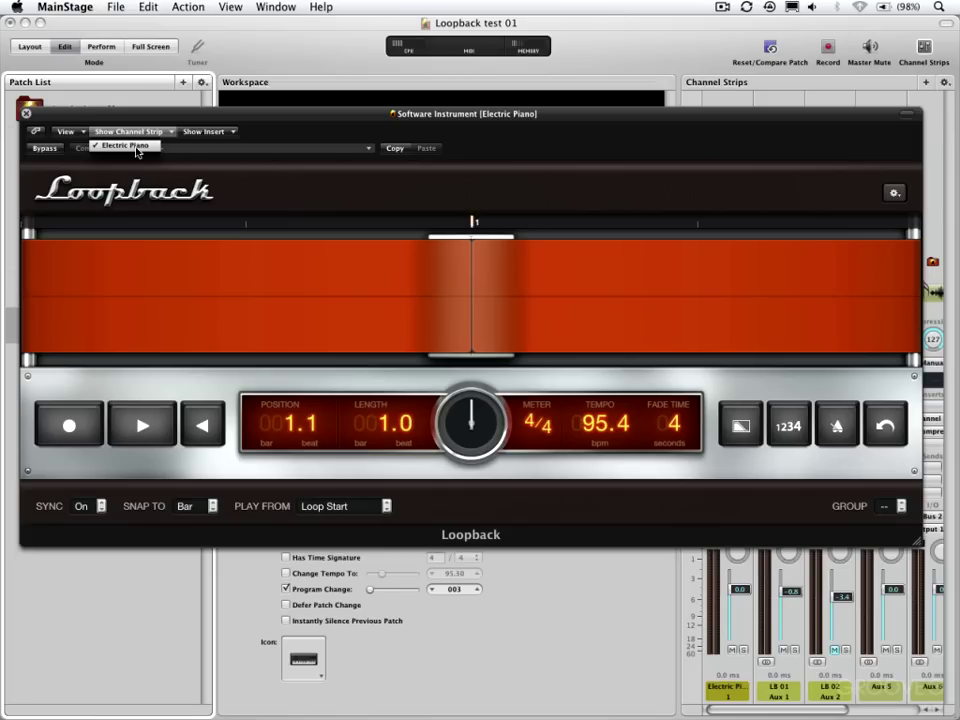
{"action": "left_click", "coordinate": [137, 148]}
- Set Loopback's SNAP TO to Beat, leaving the insert selection and bypass unchanged
{"action": "left_click", "coordinate": [219, 132]}
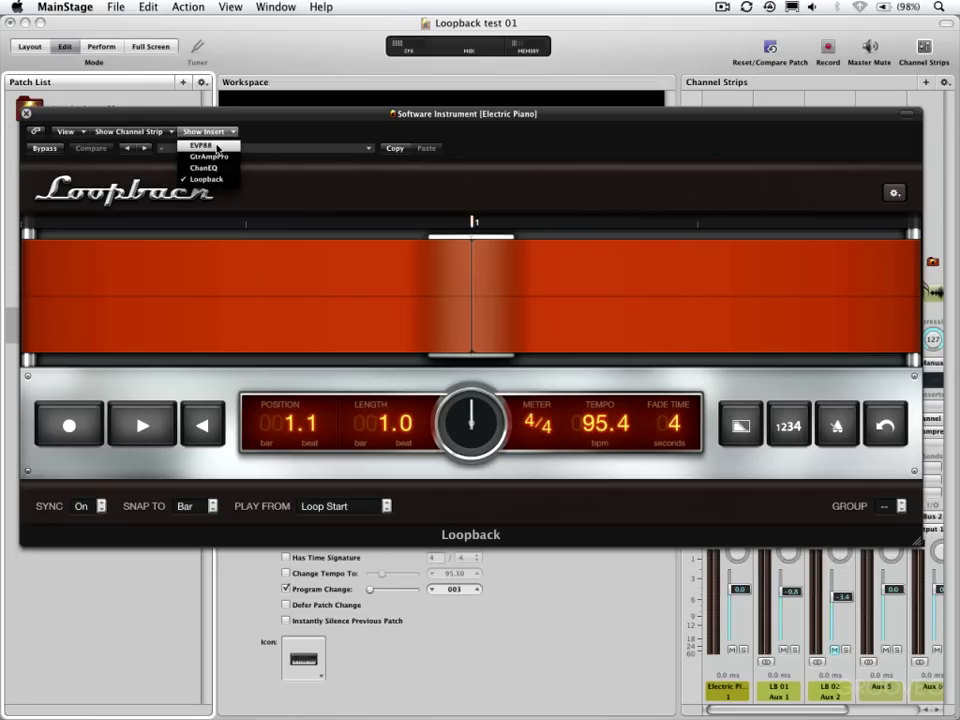
{"action": "left_click", "coordinate": [214, 181]}
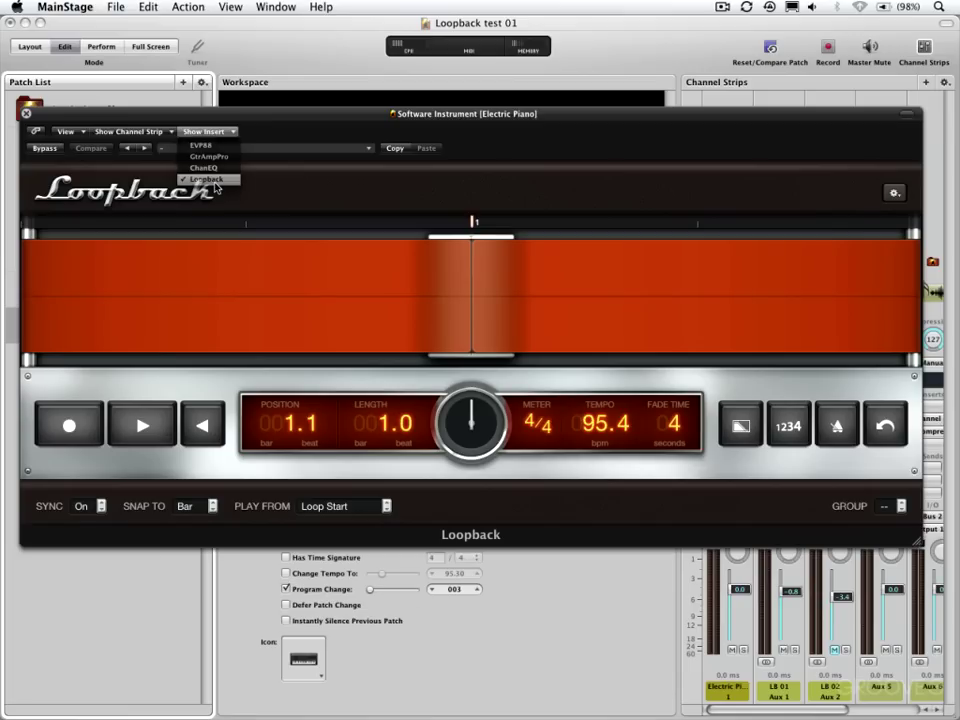
{"action": "left_click", "coordinate": [44, 152]}
{"action": "left_click", "coordinate": [44, 152]}
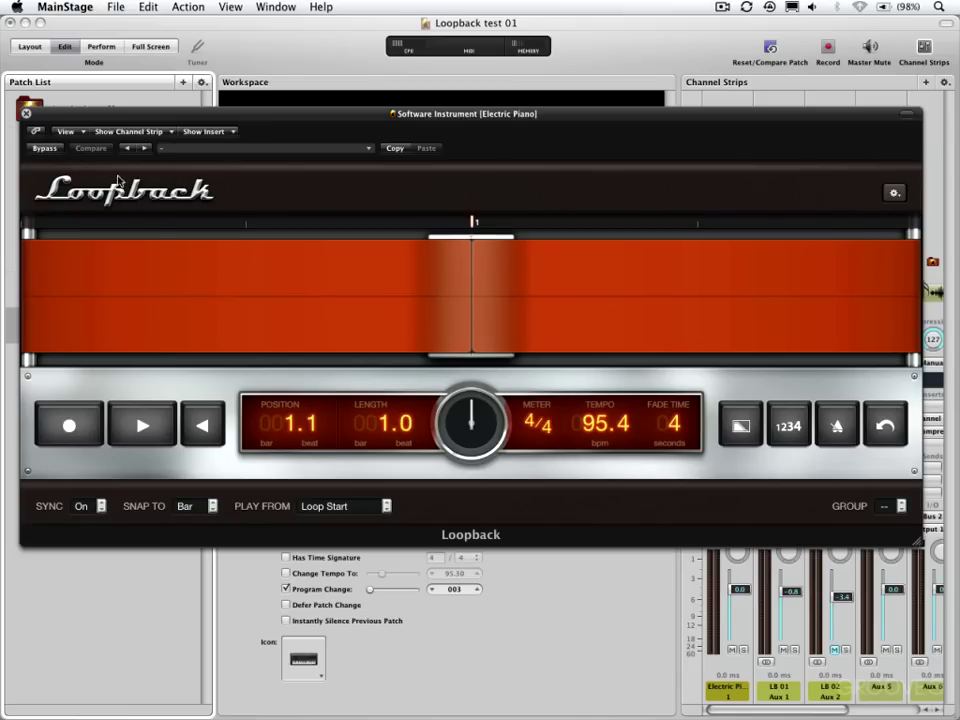
{"action": "left_click", "coordinate": [205, 507]}
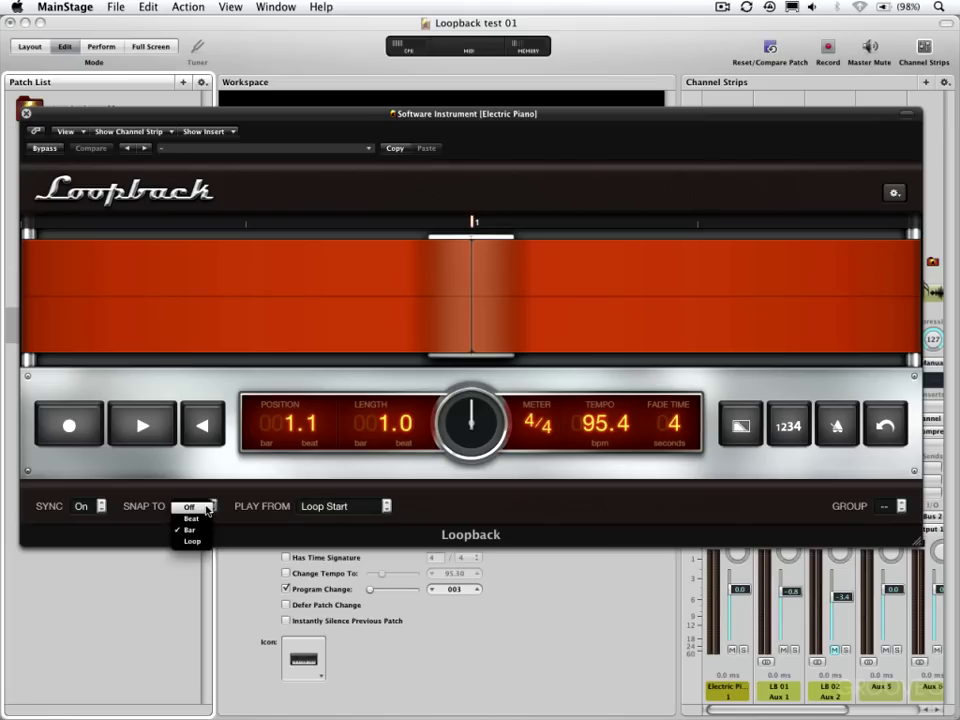
{"action": "left_click", "coordinate": [200, 519]}
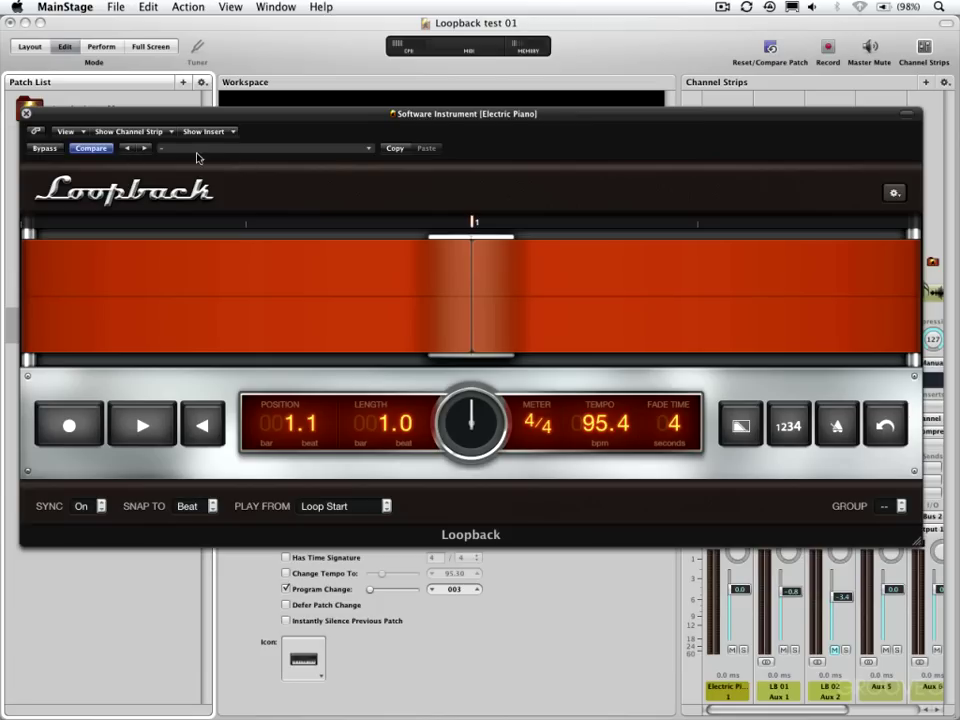
{"action": "left_click", "coordinate": [367, 150]}
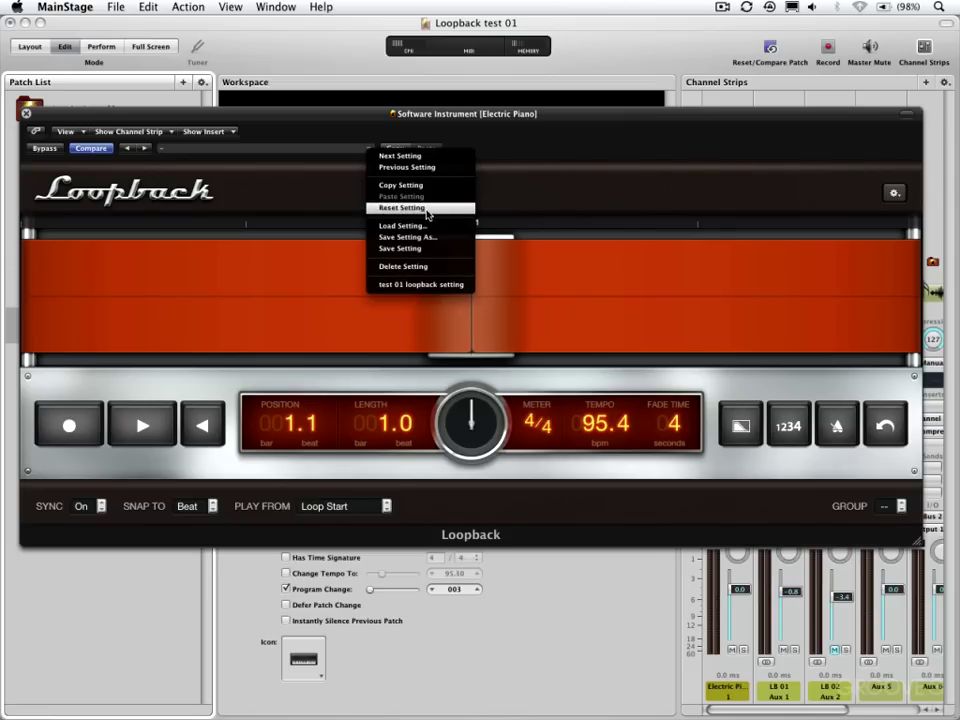
- Load 'test 01 loopback setting', then reset Loopback to its #default setting
{"action": "left_click", "coordinate": [421, 285]}
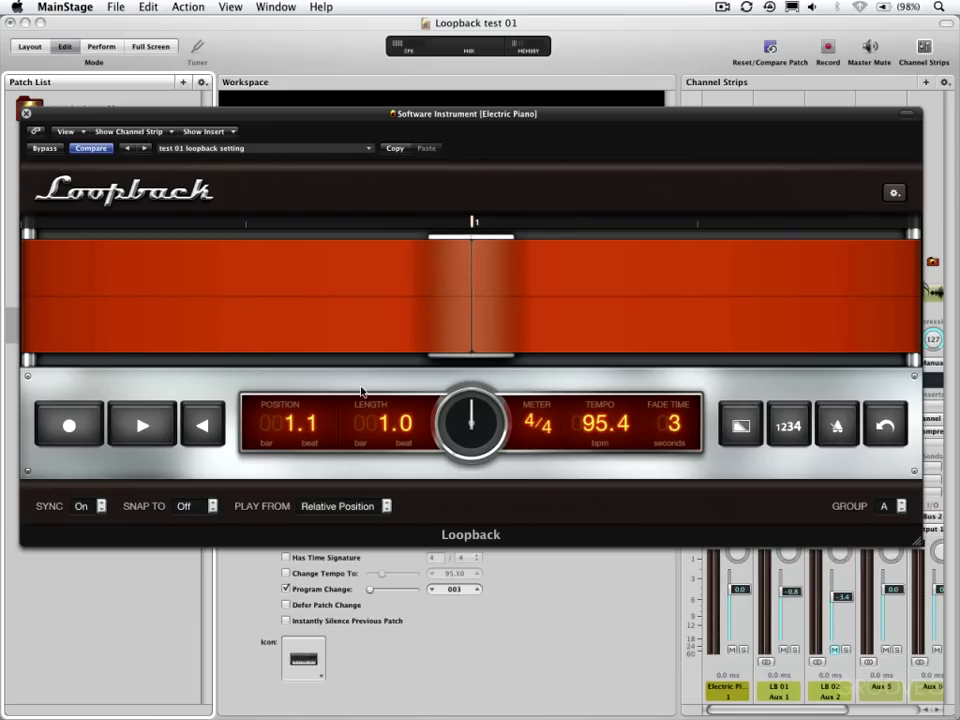
{"action": "left_click", "coordinate": [362, 150]}
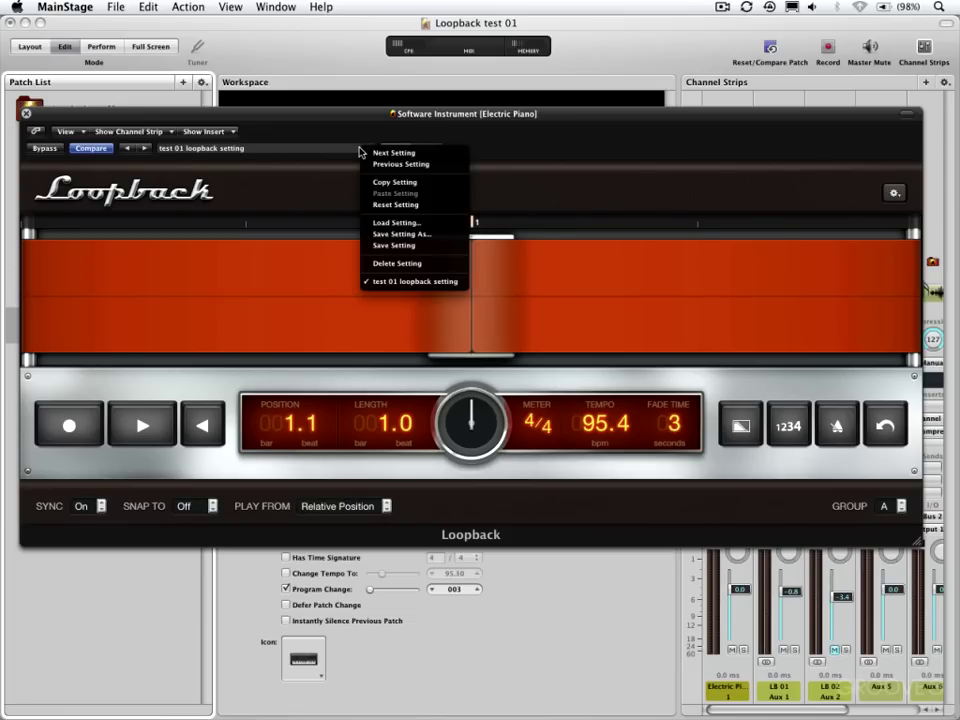
{"action": "left_click", "coordinate": [413, 205]}
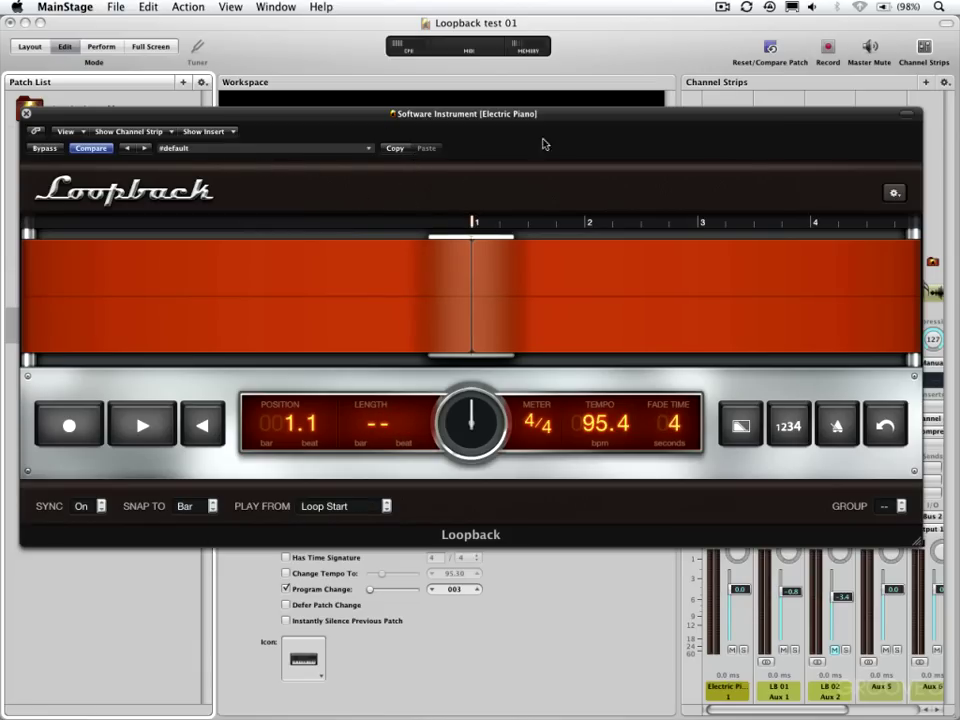
- Hide the plug-in header, nudge the window left, and choose Import Tape Loop from Loopback's gear menu
{"action": "left_click", "coordinate": [906, 114]}
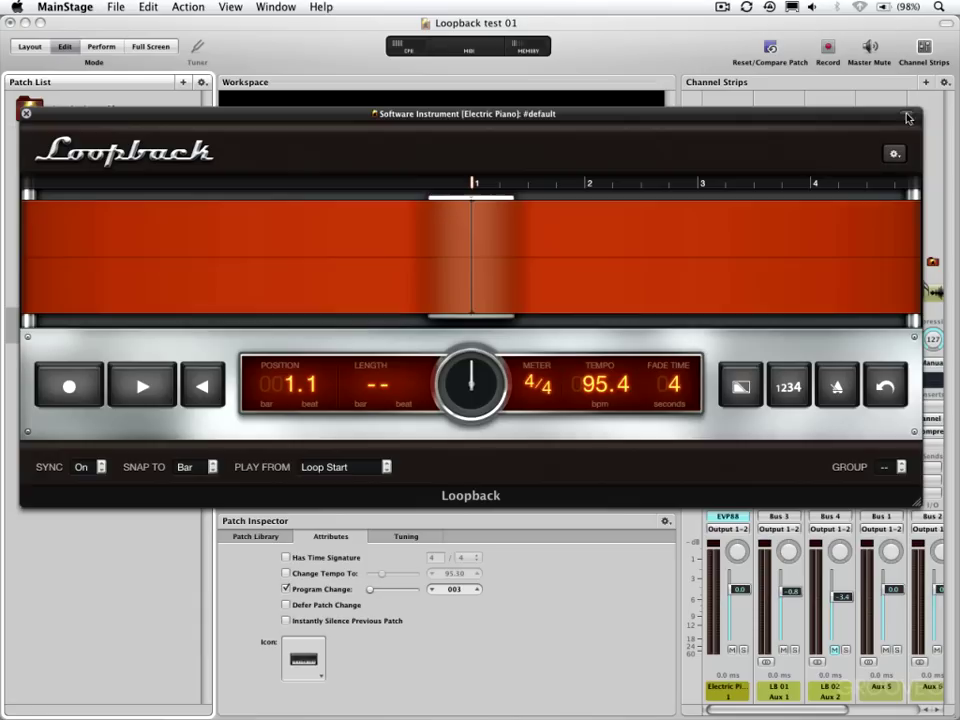
{"action": "mouse_move", "coordinate": [859, 118]}
{"action": "left_mouse_down"}
{"action": "mouse_move", "coordinate": [831, 120]}
{"action": "mouse_move", "coordinate": [845, 121]}
{"action": "left_mouse_up"}
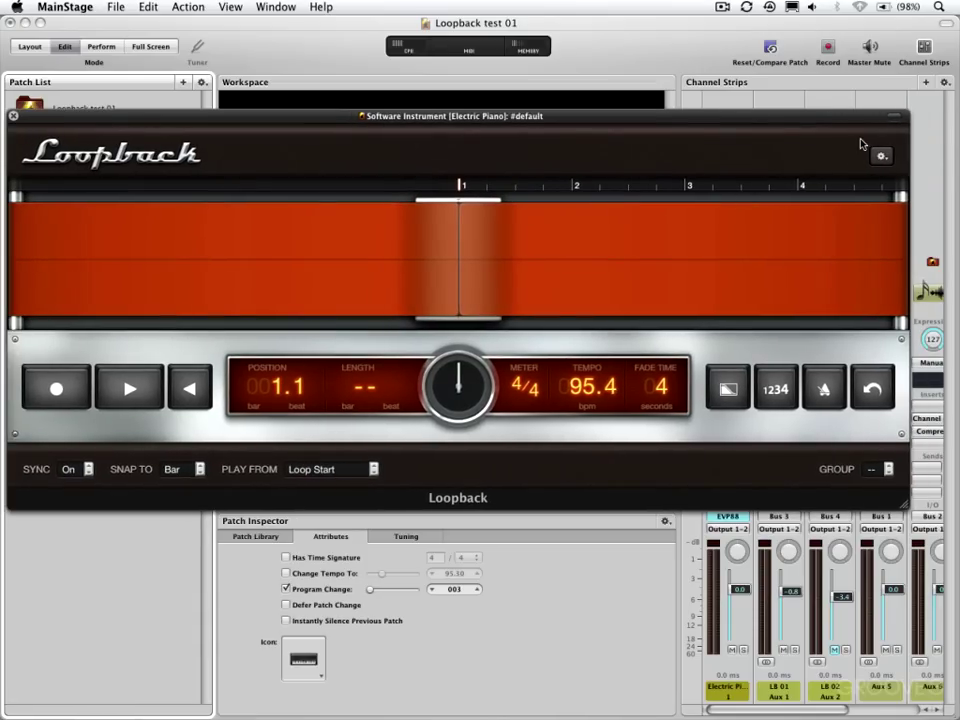
{"action": "left_click", "coordinate": [881, 157]}
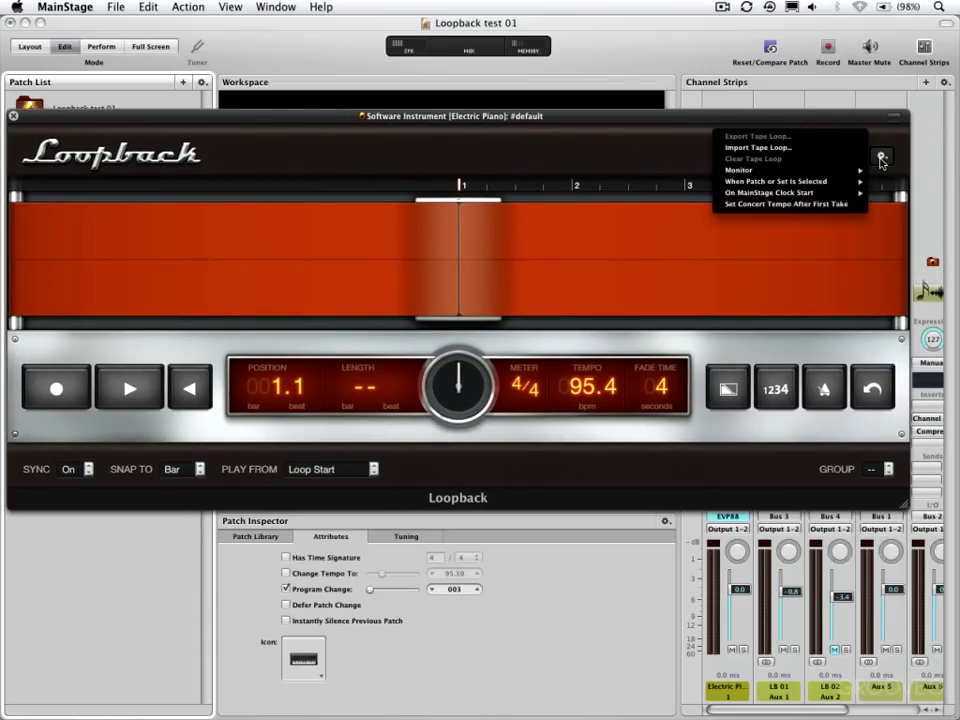
{"action": "left_click", "coordinate": [779, 149]}
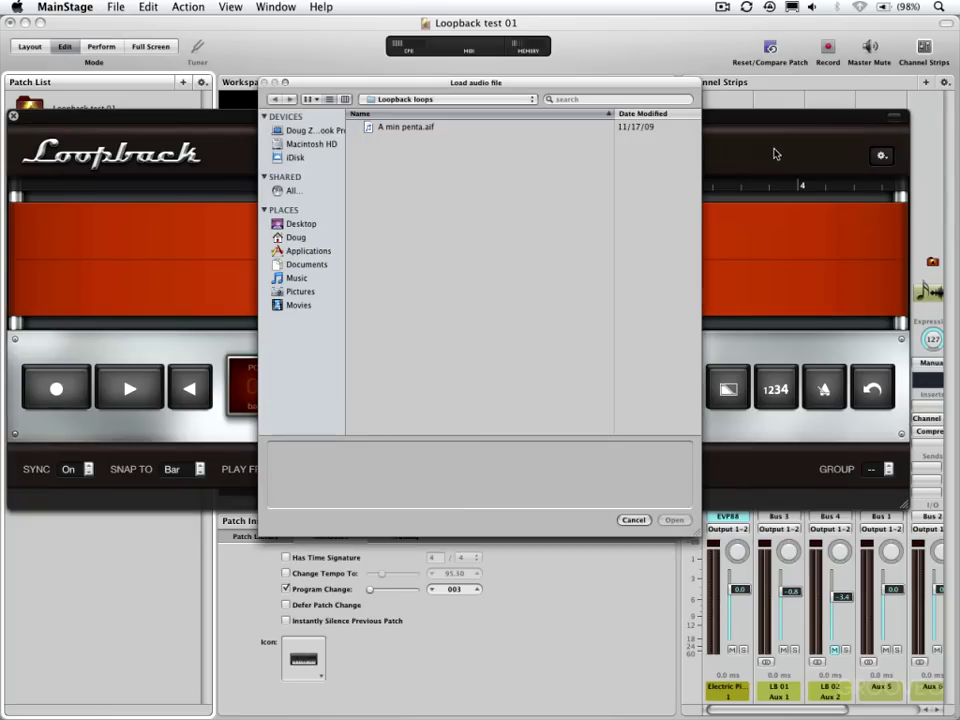
- Load A min penta.aif onto the tape, then start and cancel an Export Tape Loop
{"action": "left_click", "coordinate": [398, 128]}
{"action": "double_click", "coordinate": [398, 128]}
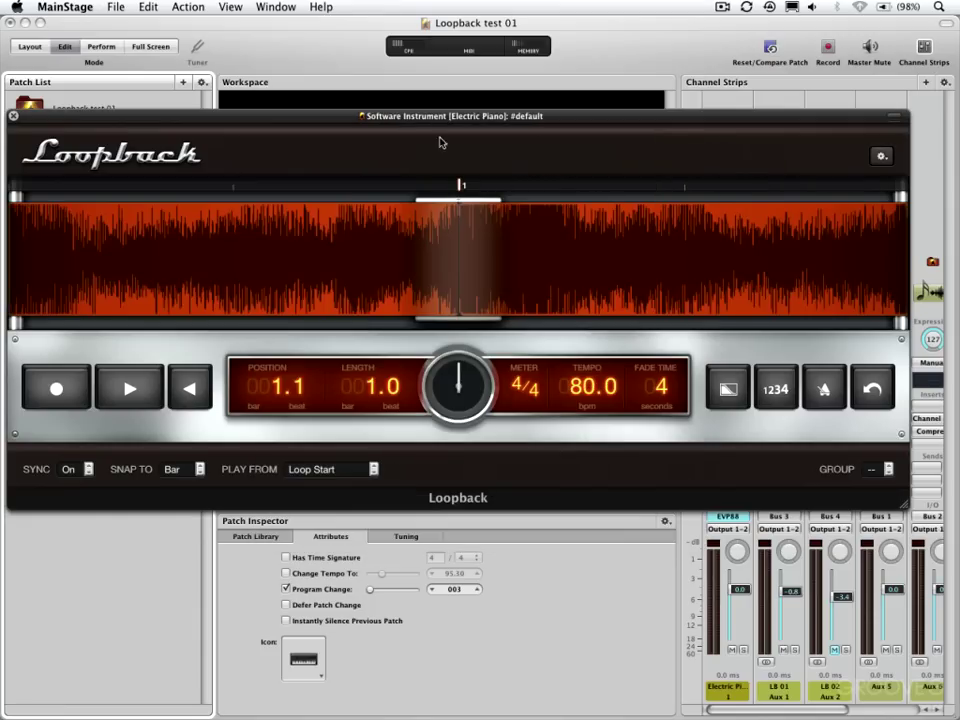
{"action": "left_click", "coordinate": [883, 159]}
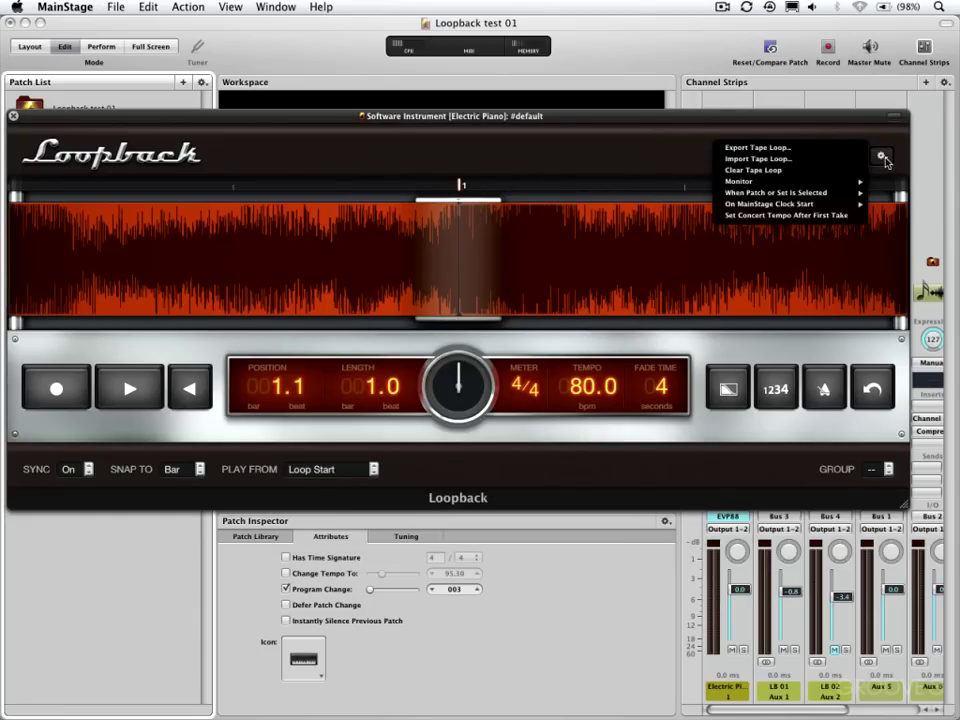
{"action": "left_click", "coordinate": [820, 149]}
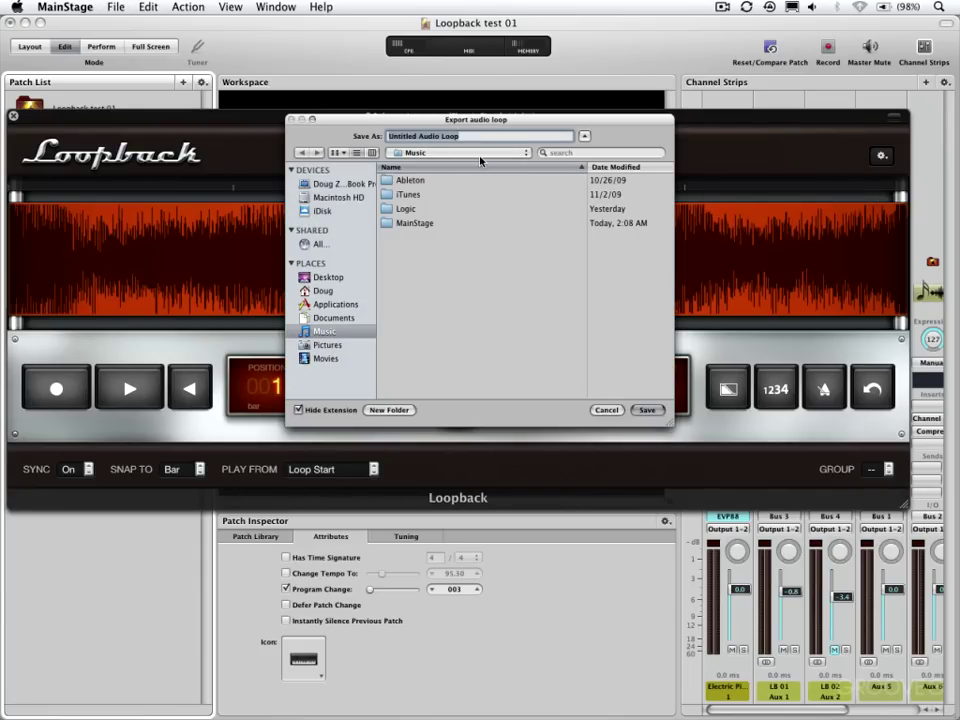
{"action": "left_click", "coordinate": [606, 409]}
{"action": "left_click", "coordinate": [881, 156]}
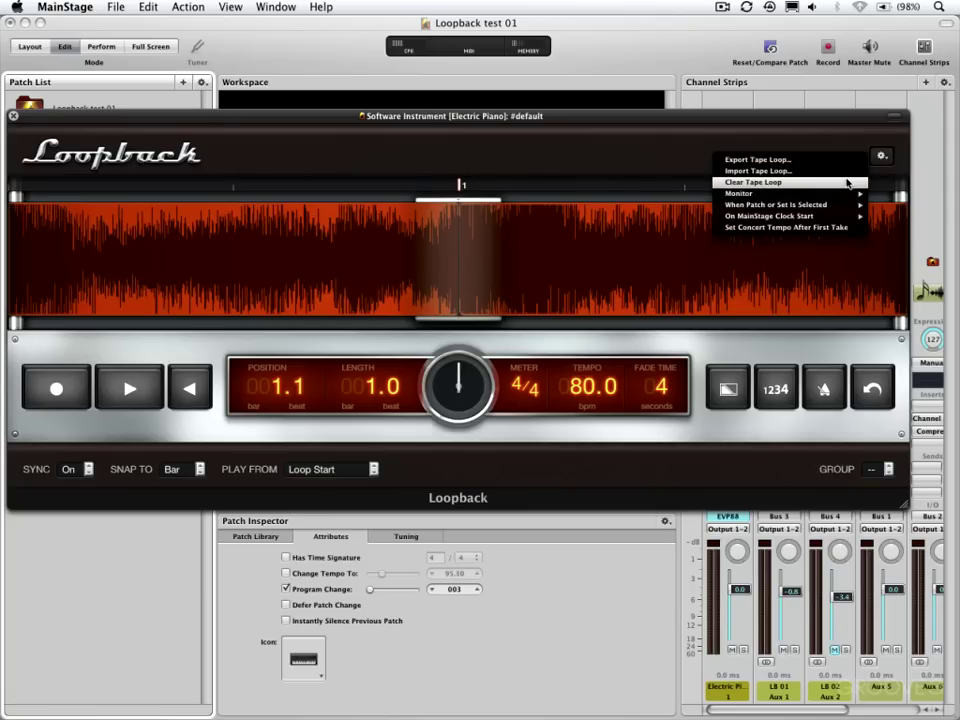
- Clear the tape loop and re-import A min penta.aif from the Loopback loops folder
{"action": "left_click", "coordinate": [847, 183]}
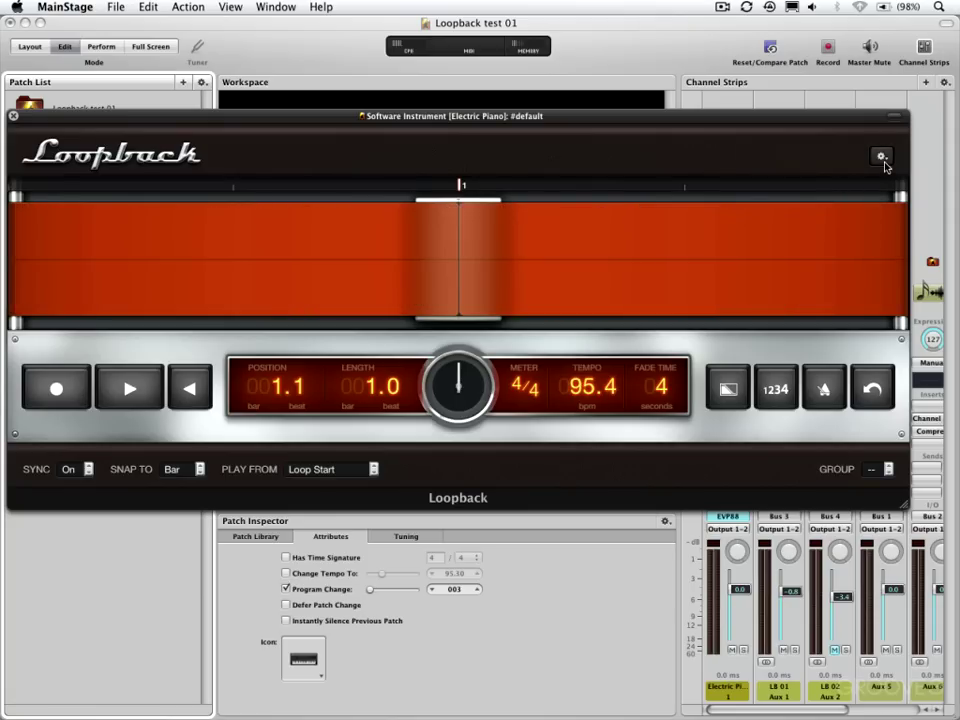
{"action": "left_click", "coordinate": [882, 157]}
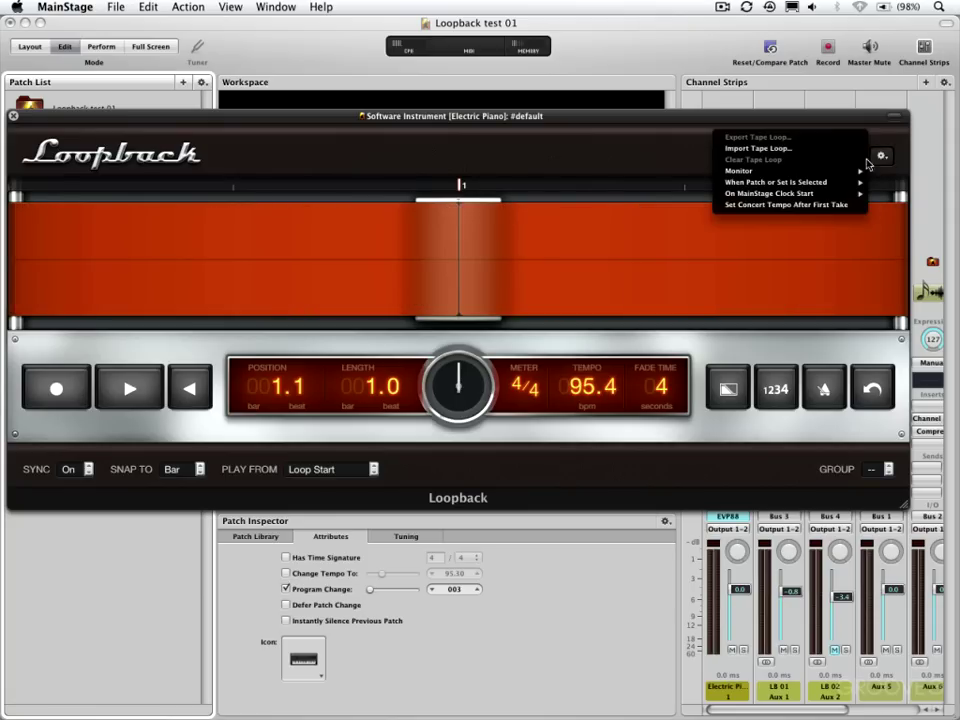
{"action": "left_click", "coordinate": [815, 148]}
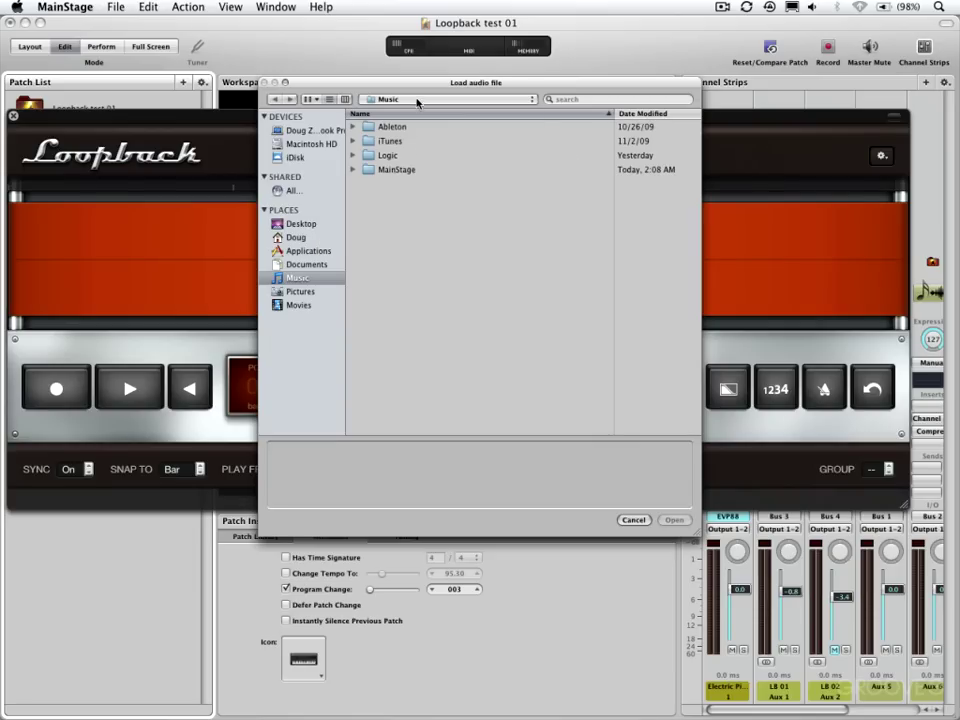
{"action": "left_click", "coordinate": [418, 99]}
{"action": "left_click", "coordinate": [424, 211]}
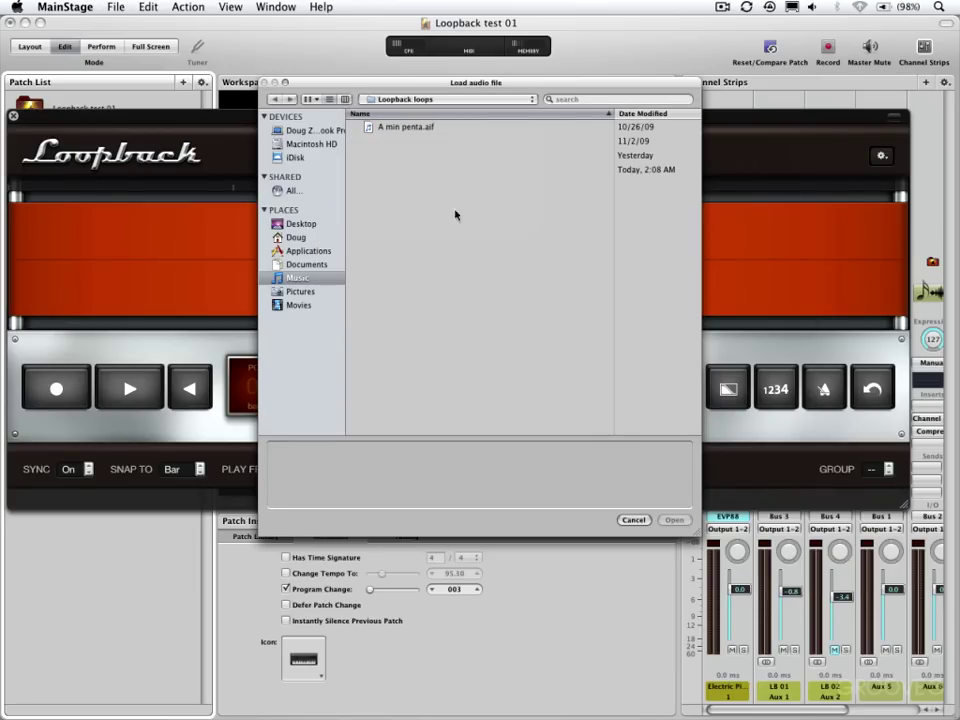
{"action": "double_click", "coordinate": [403, 133]}
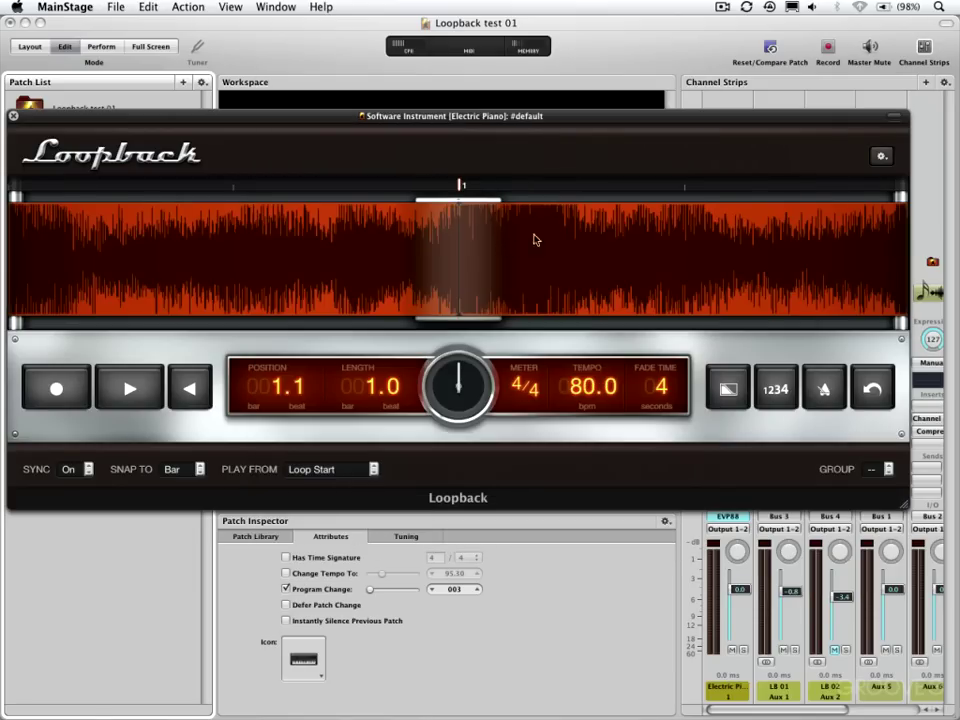
{"action": "left_click", "coordinate": [883, 157]}
{"action": "mouse_move", "coordinate": [856, 185]}
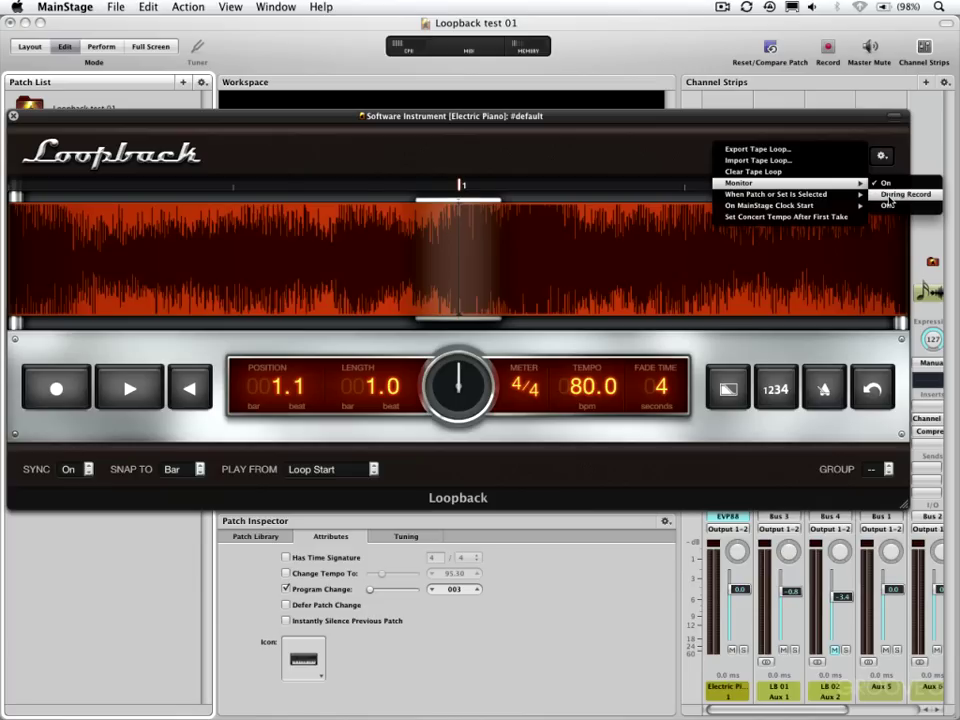
{"action": "mouse_move", "coordinate": [830, 198]}
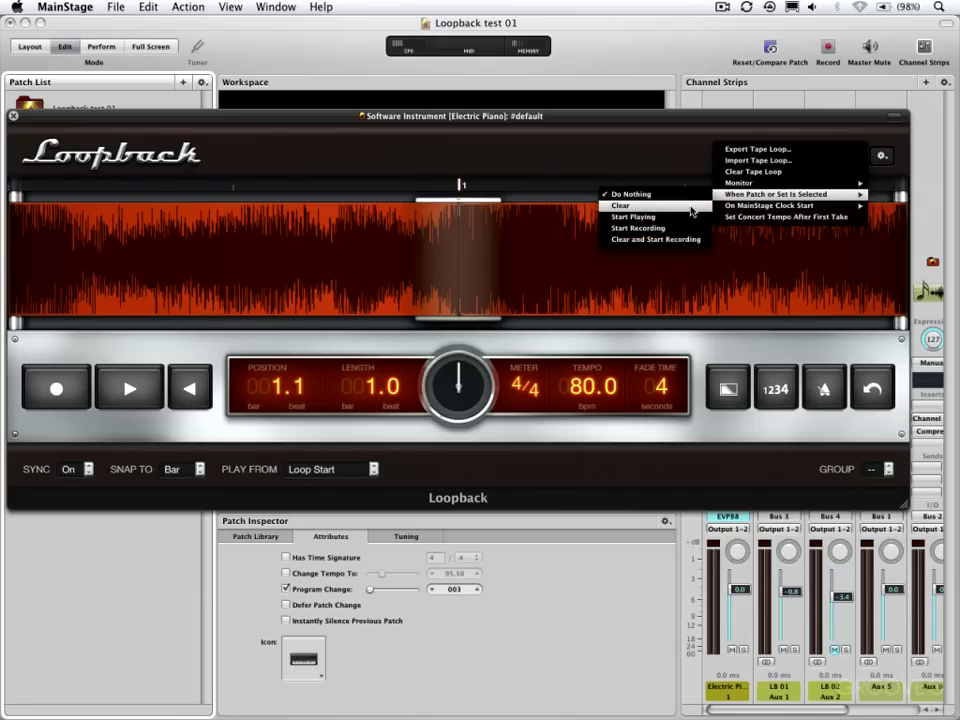
{"action": "mouse_move", "coordinate": [723, 207]}
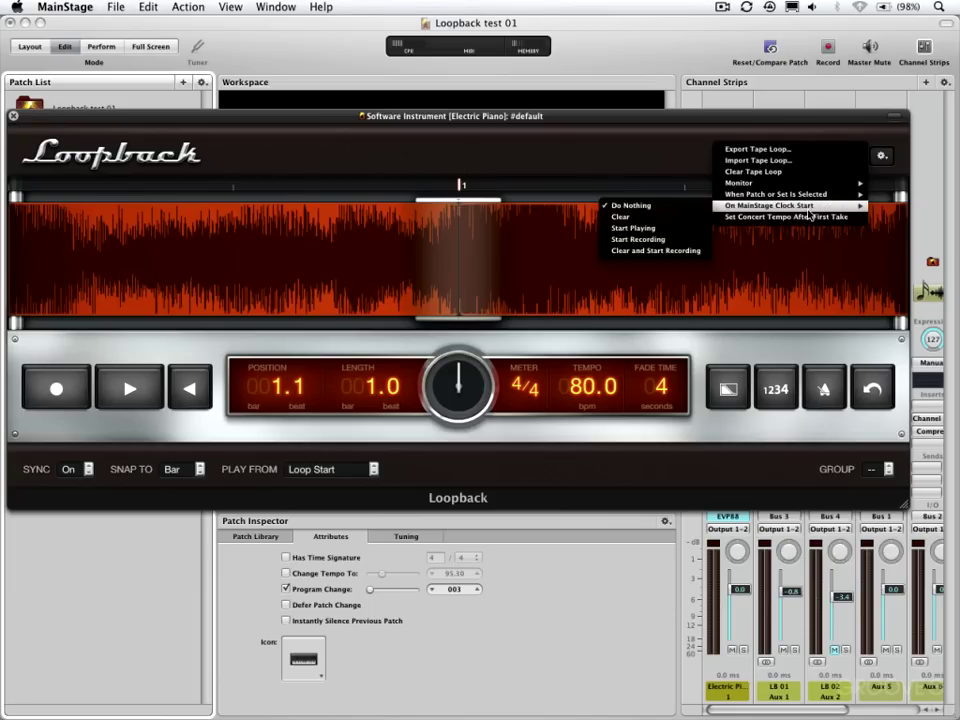
- Keep On MainStage Clock Start at Do Nothing and move the Loopback window down, then back up
{"action": "left_click", "coordinate": [634, 156]}
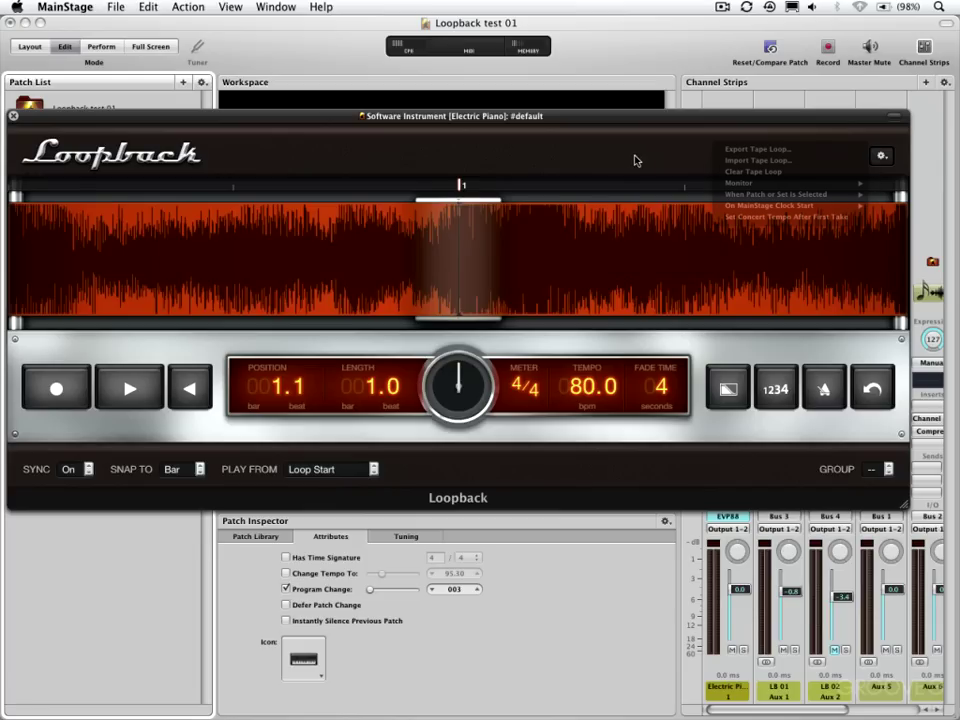
{"action": "left_click", "coordinate": [188, 7]}
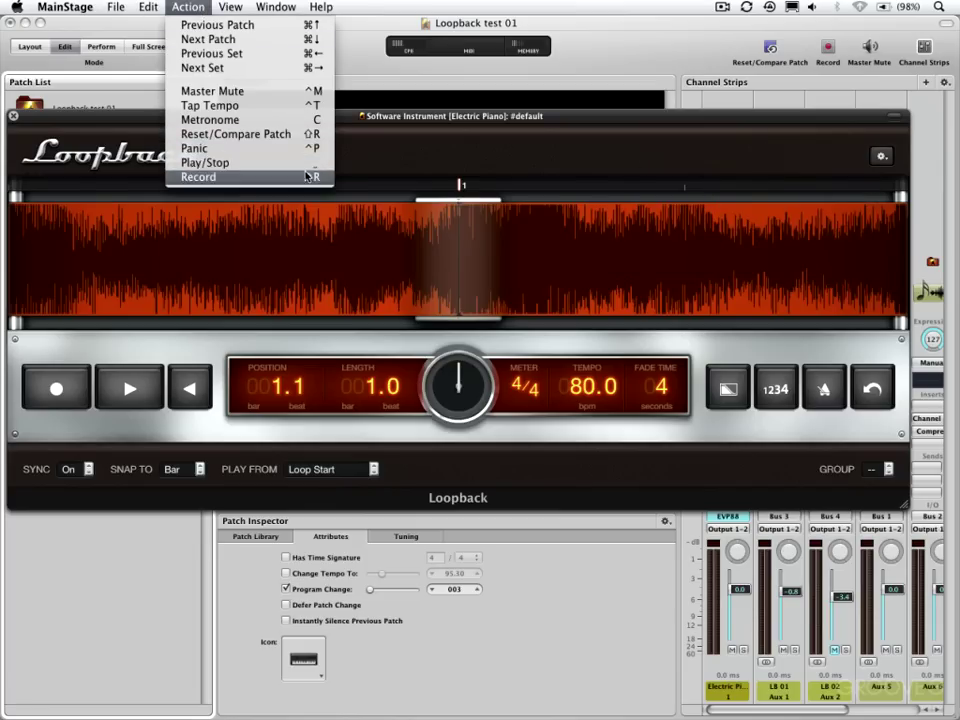
{"action": "left_click", "coordinate": [371, 119]}
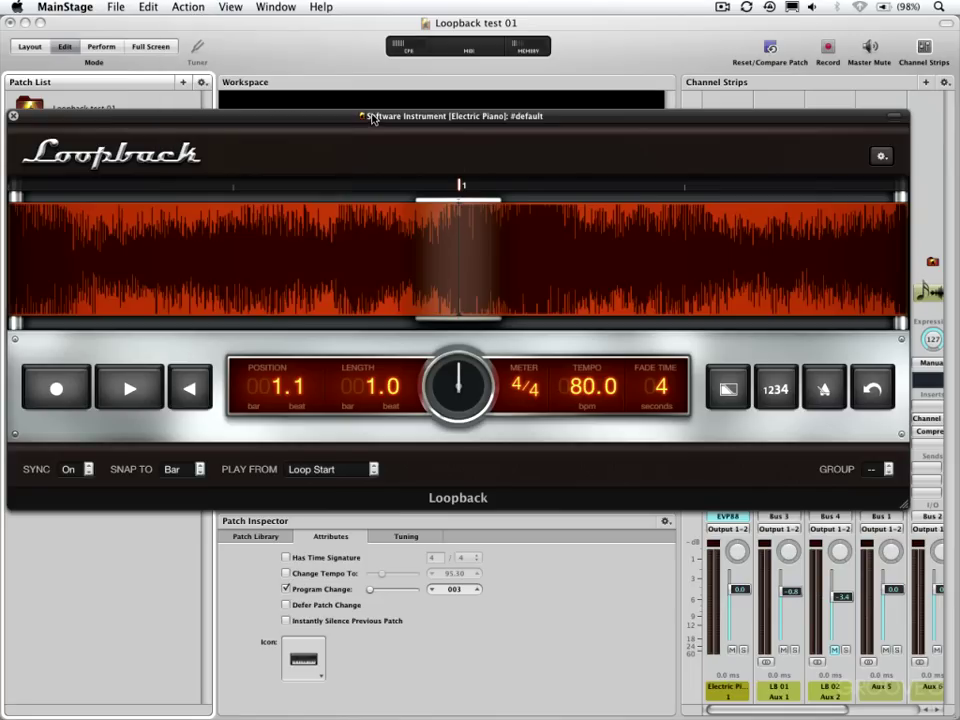
{"action": "left_click", "coordinate": [880, 155]}
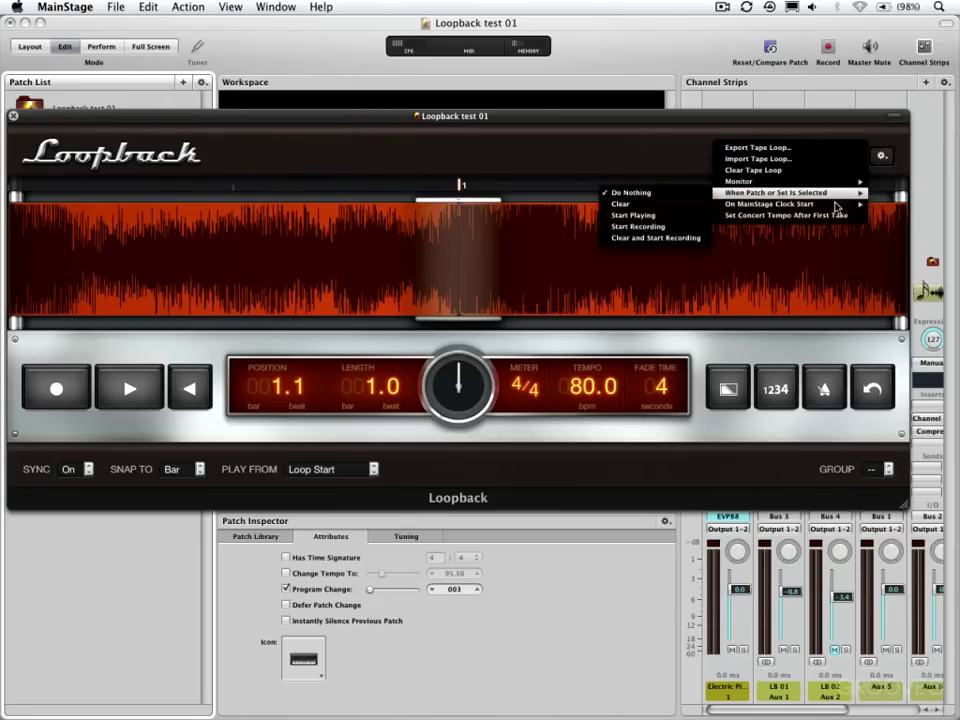
{"action": "left_click", "coordinate": [630, 203]}
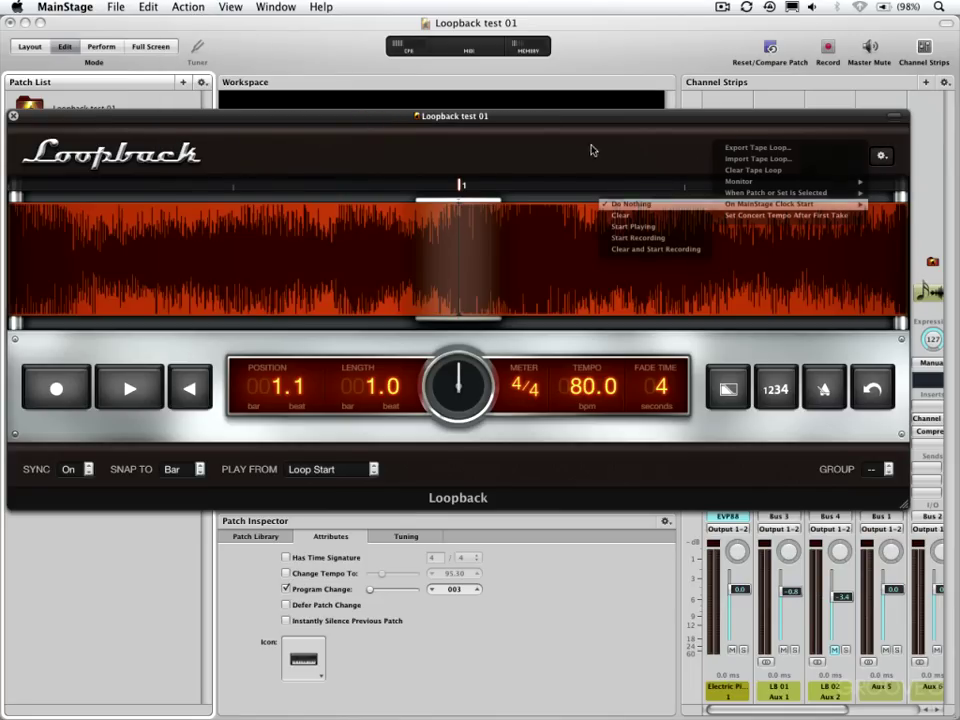
{"action": "left_click_drag", "start_coordinate": [563, 121], "coordinate": [589, 433]}
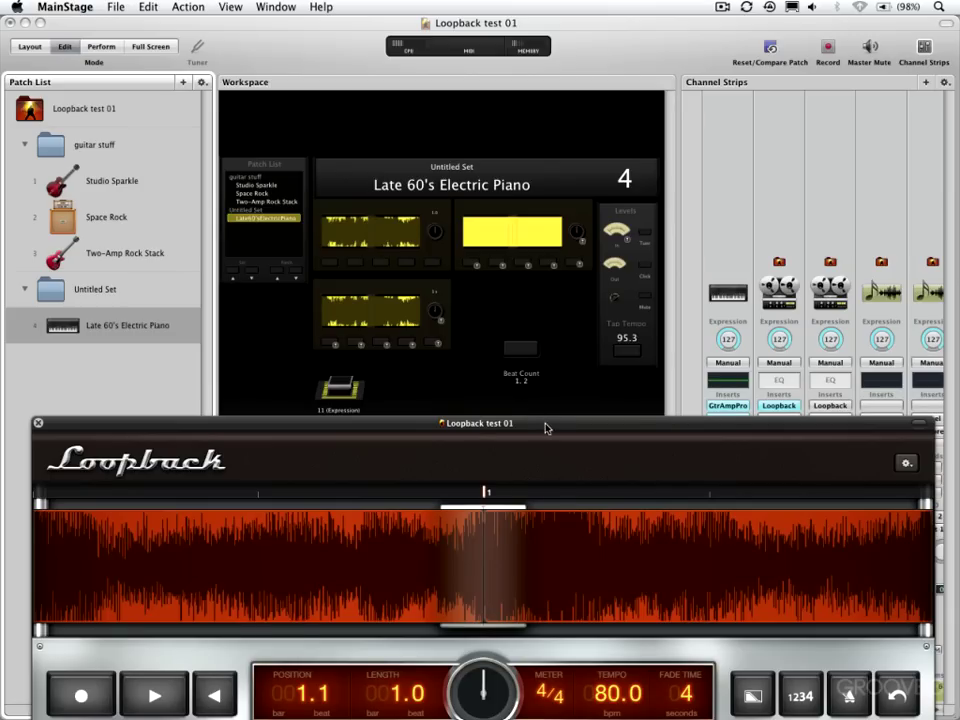
{"action": "left_click_drag", "start_coordinate": [545, 428], "coordinate": [538, 105]}
- Bring Loopback forward and play the tape loop briefly, stopping it back at position 1.1
{"action": "left_click", "coordinate": [158, 369]}
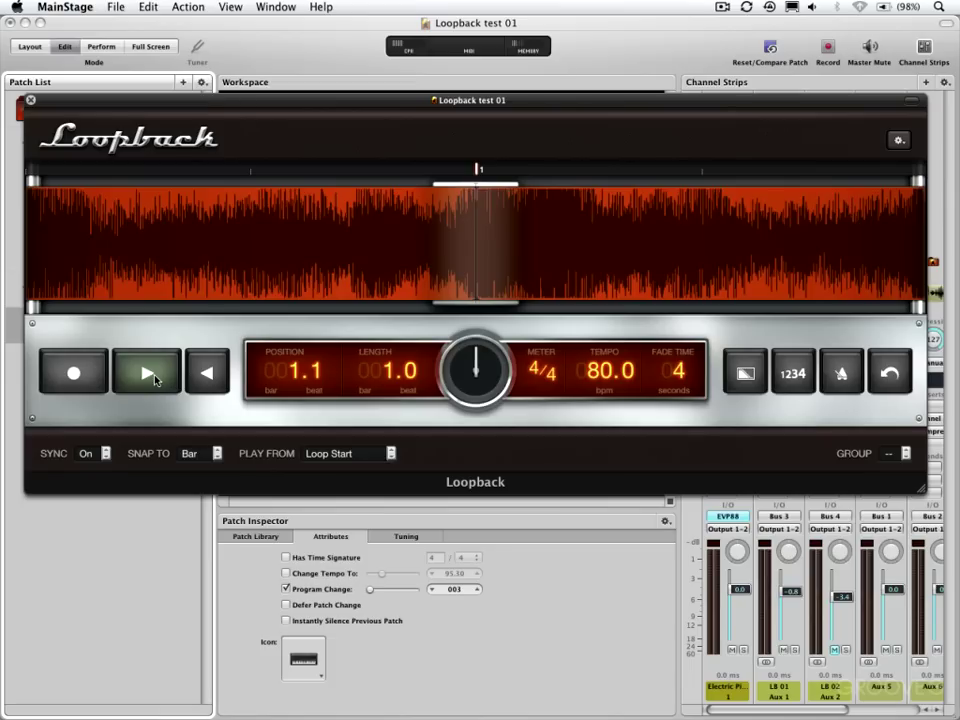
{"action": "left_click", "coordinate": [150, 373]}
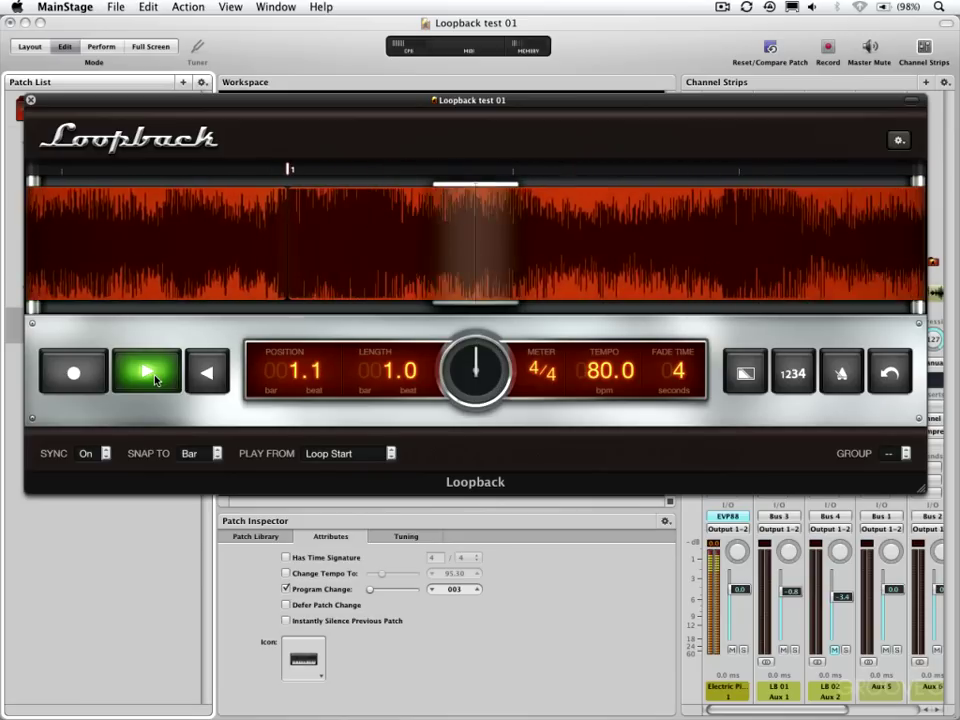
{"action": "left_click", "coordinate": [155, 378]}
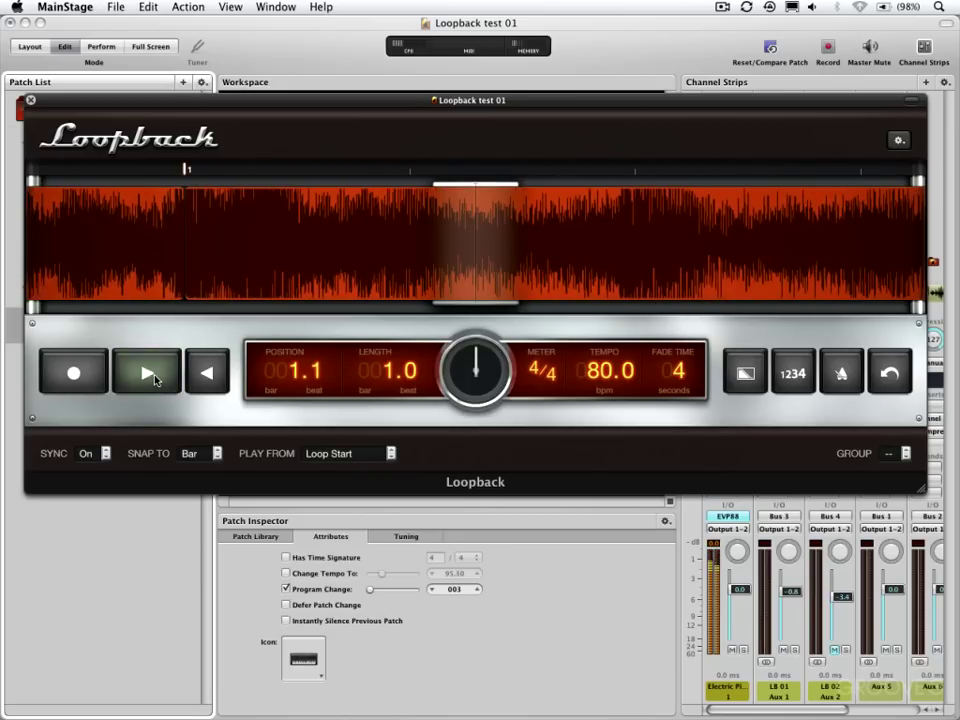
{"action": "left_click", "coordinate": [899, 140]}
{"action": "mouse_move", "coordinate": [861, 191]}
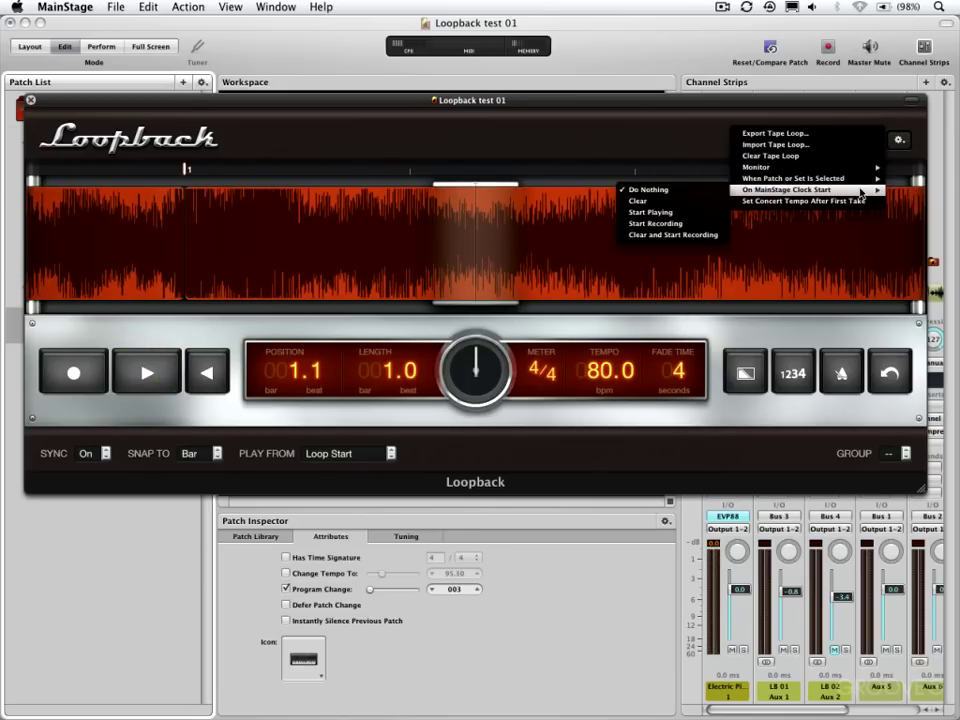
- Set Loopback's clock-start response to Start Playing, test it by starting and stopping the clock, and check the Play From setting
{"action": "left_click", "coordinate": [697, 213]}
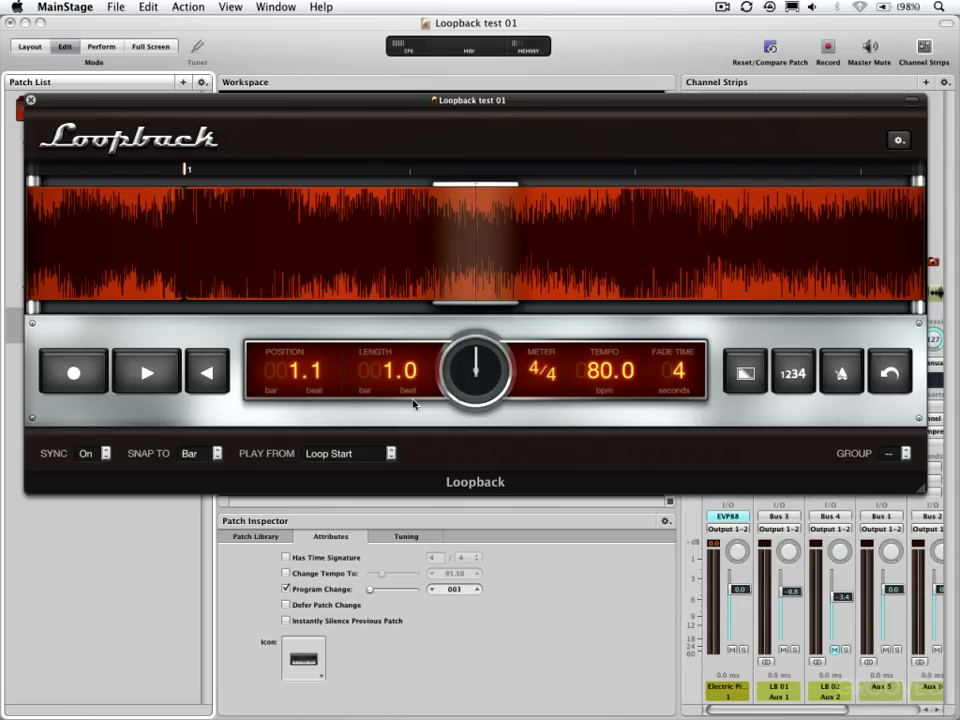
{"action": "key", "text": "space"}
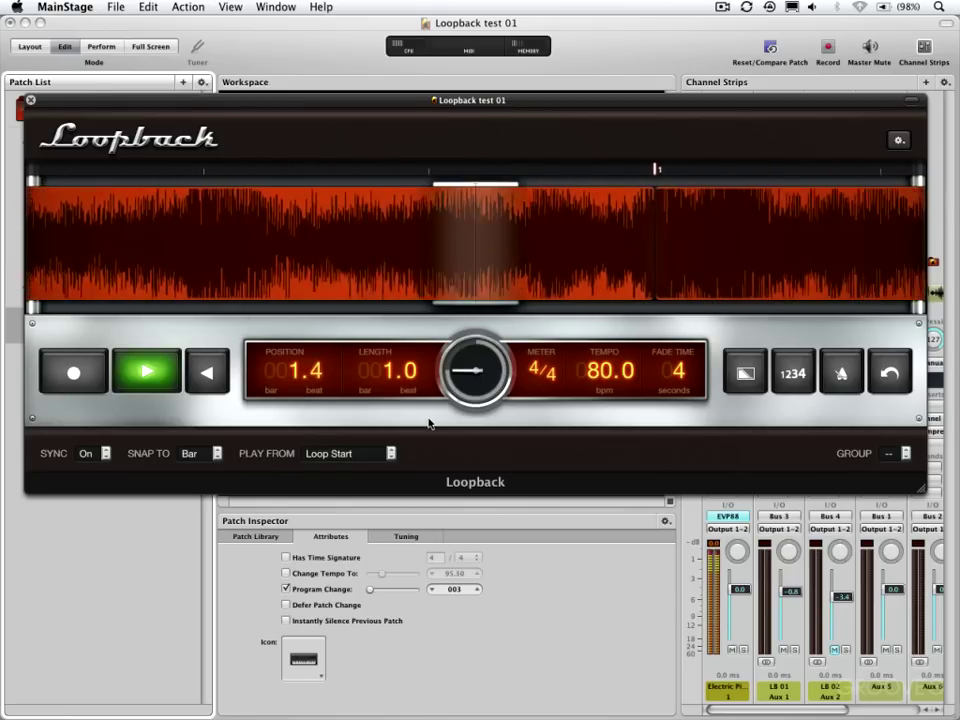
{"action": "key", "text": "space"}
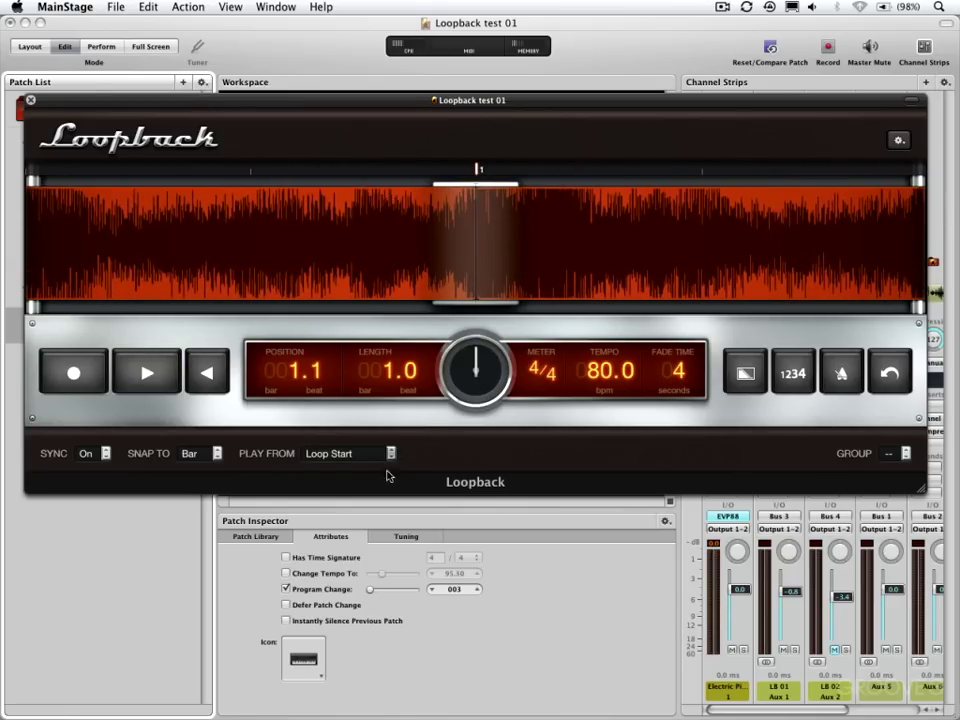
{"action": "left_click", "coordinate": [390, 452]}
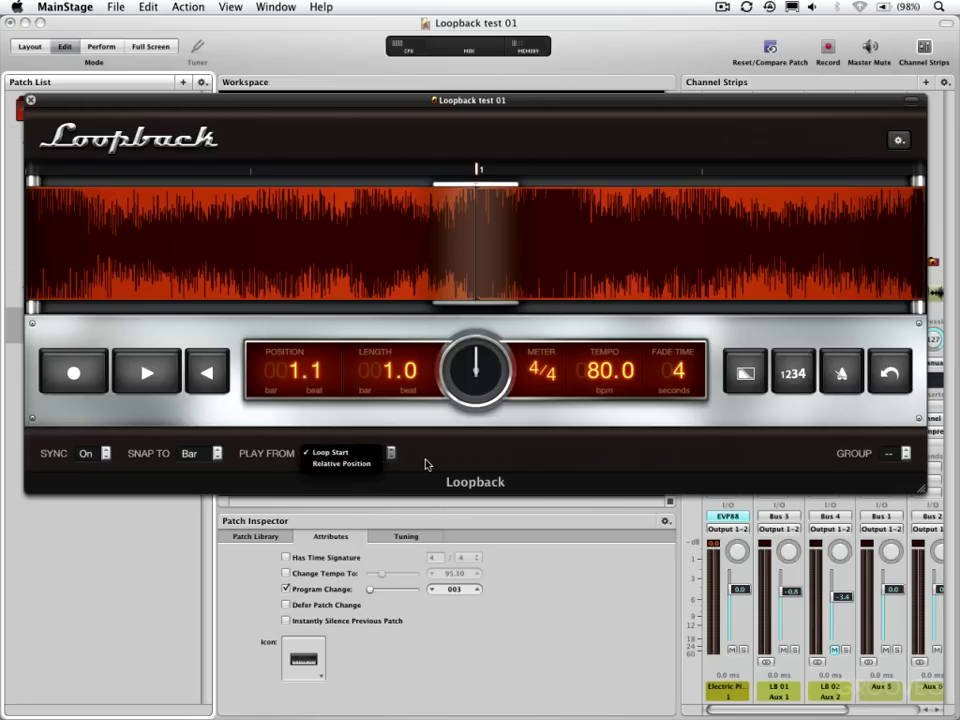
- Leave Play From unchanged, set clock start to Clear, and close the Loopback window
{"action": "left_click", "coordinate": [396, 461]}
{"action": "left_click", "coordinate": [899, 140]}
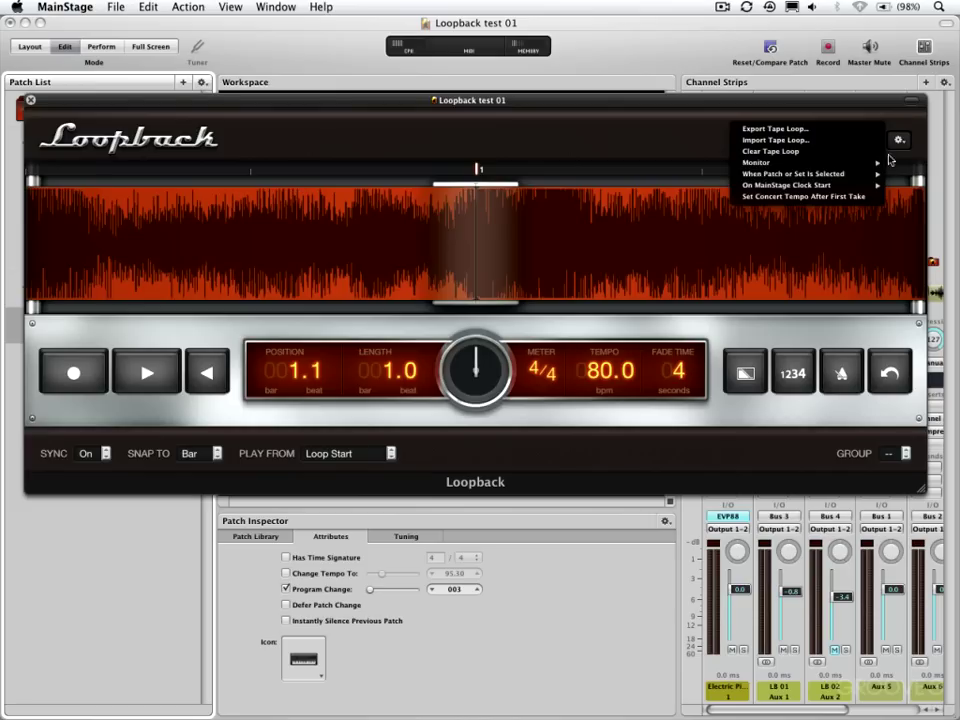
{"action": "mouse_move", "coordinate": [848, 186]}
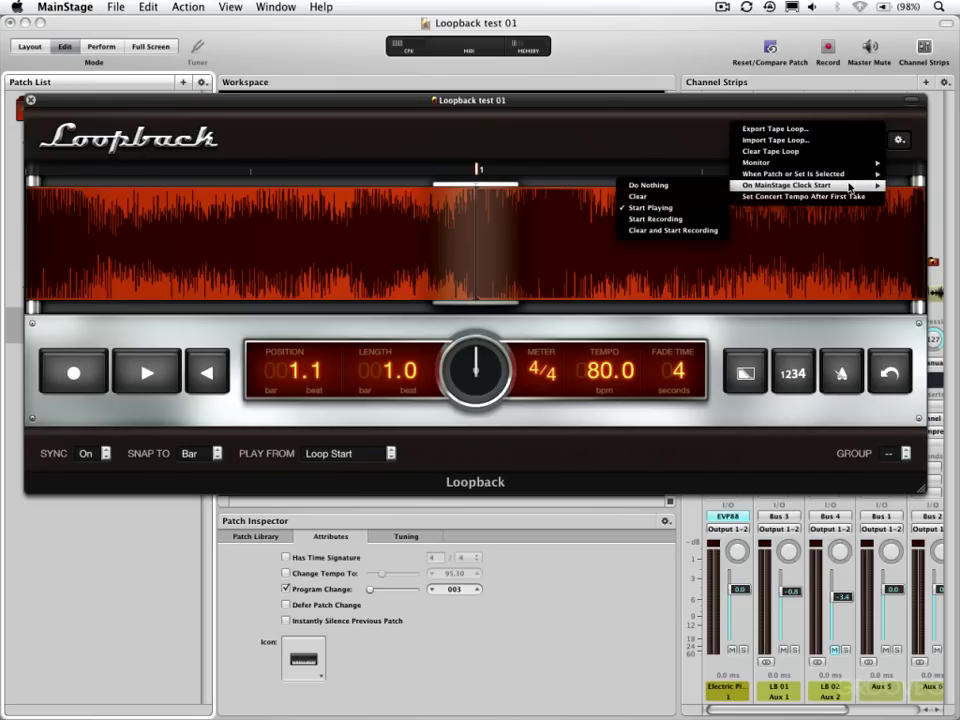
{"action": "left_click", "coordinate": [696, 197]}
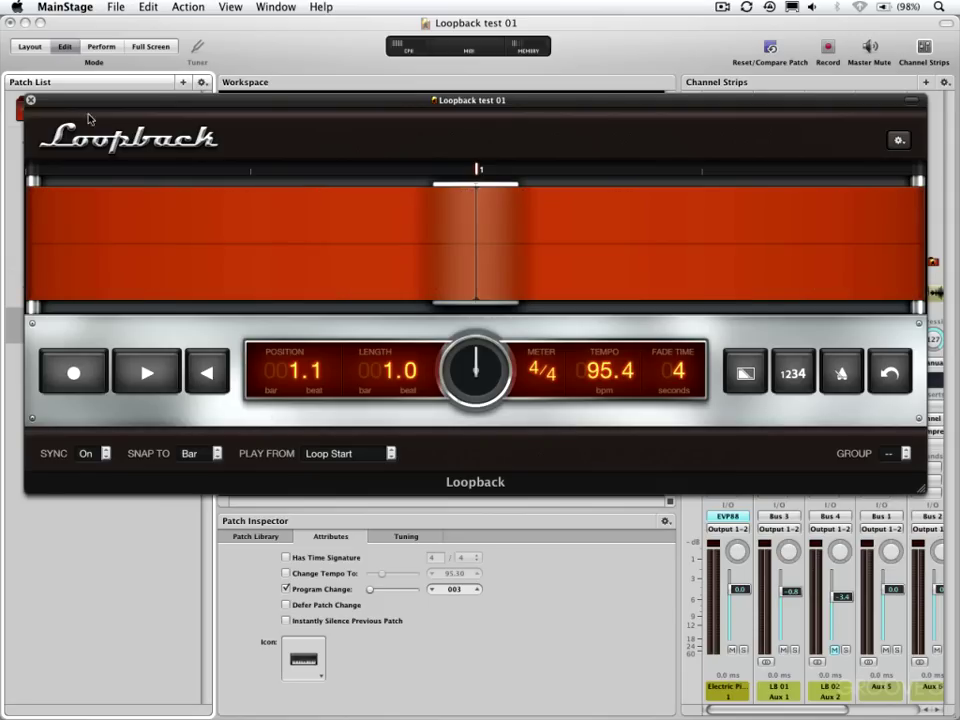
{"action": "left_click", "coordinate": [31, 101]}
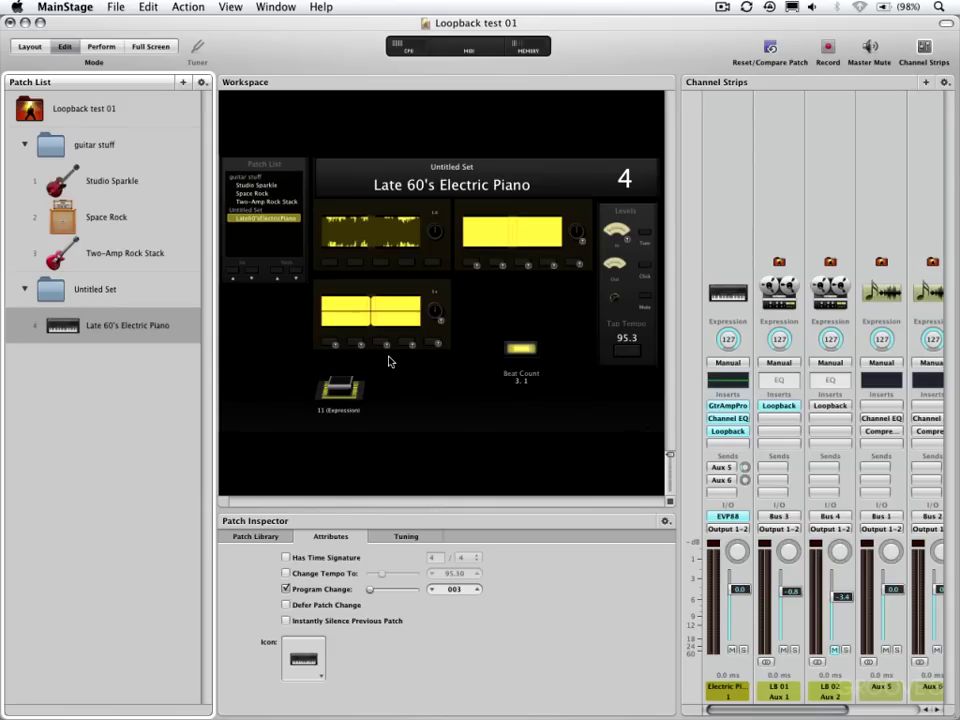